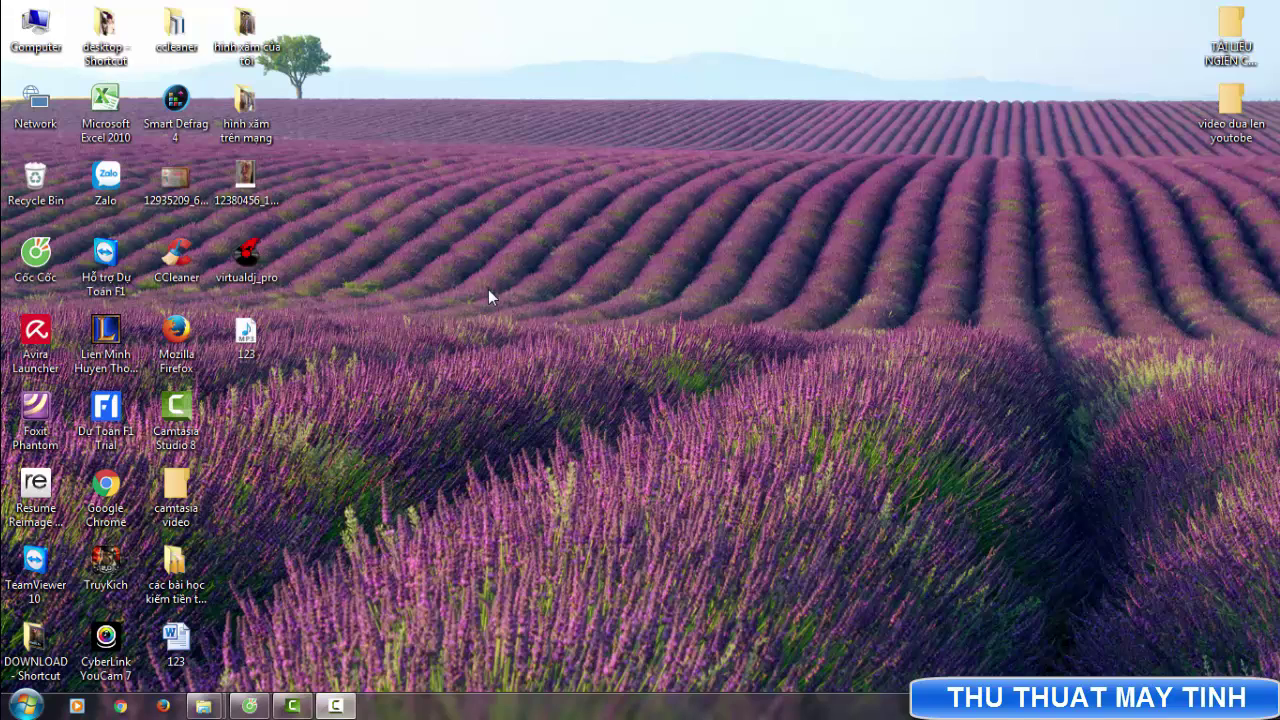
Launch VirtualDJ from the desktop and close its account login dialog, leaving the mixing window in view.
{"action": "double_click", "coordinate": [262, 251]}
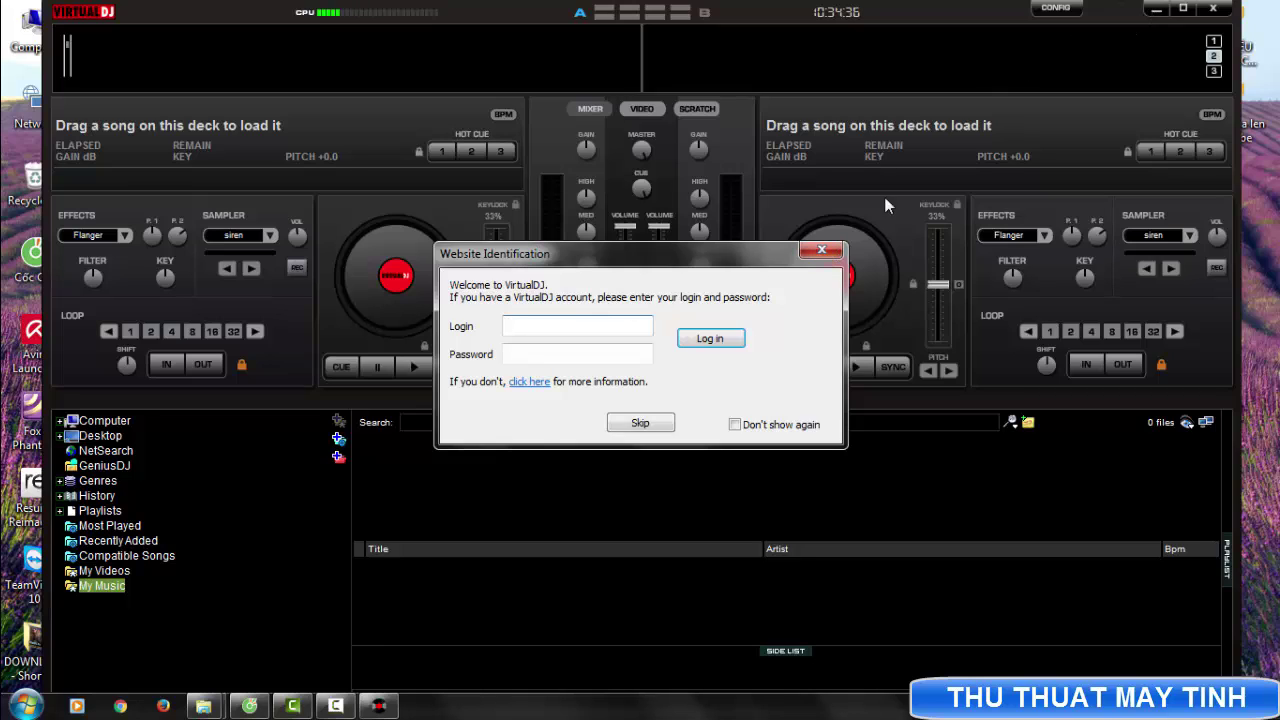
{"action": "left_click", "coordinate": [821, 249]}
{"action": "left_click", "coordinate": [803, 402]}
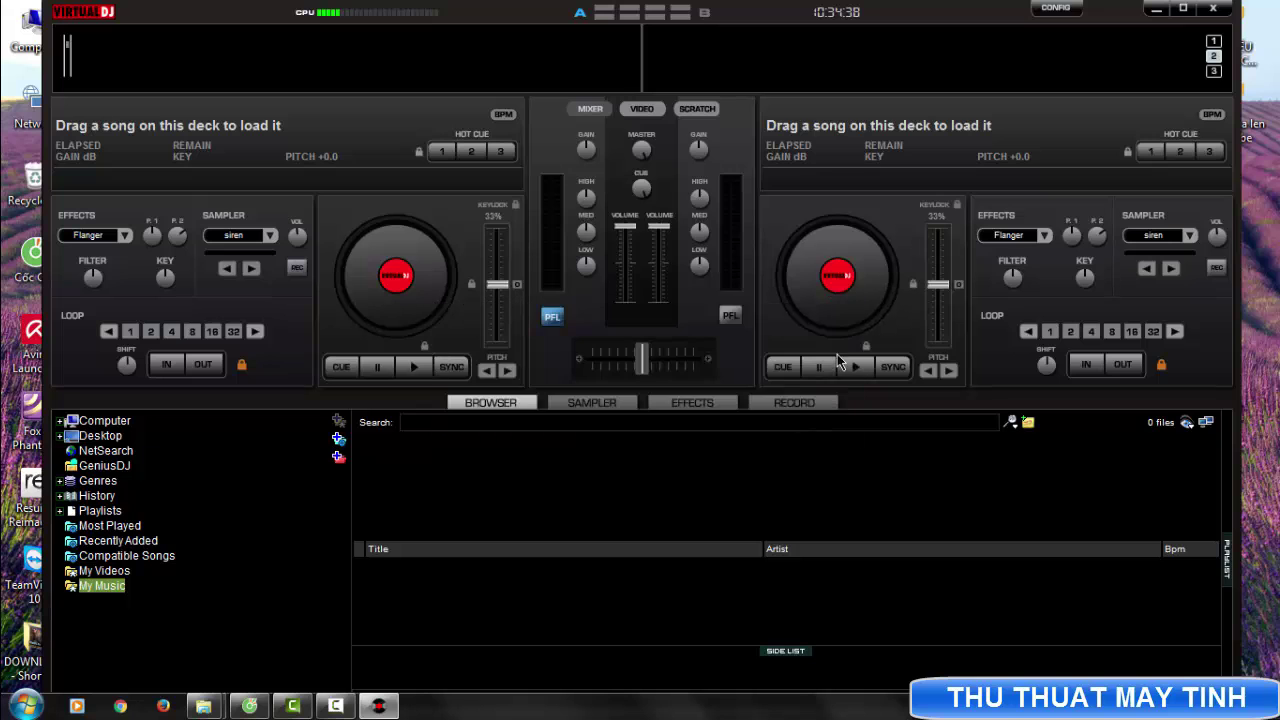
{"action": "left_click", "coordinate": [1155, 9]}
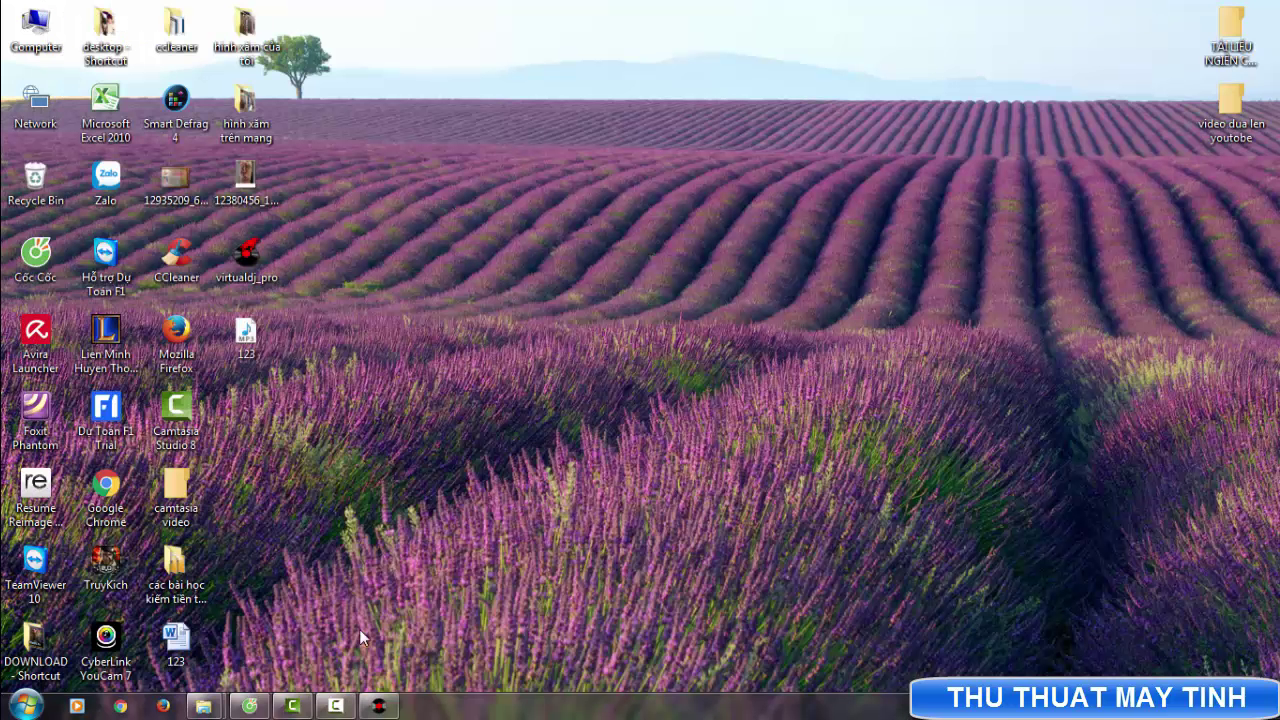
{"action": "left_click", "coordinate": [379, 706]}
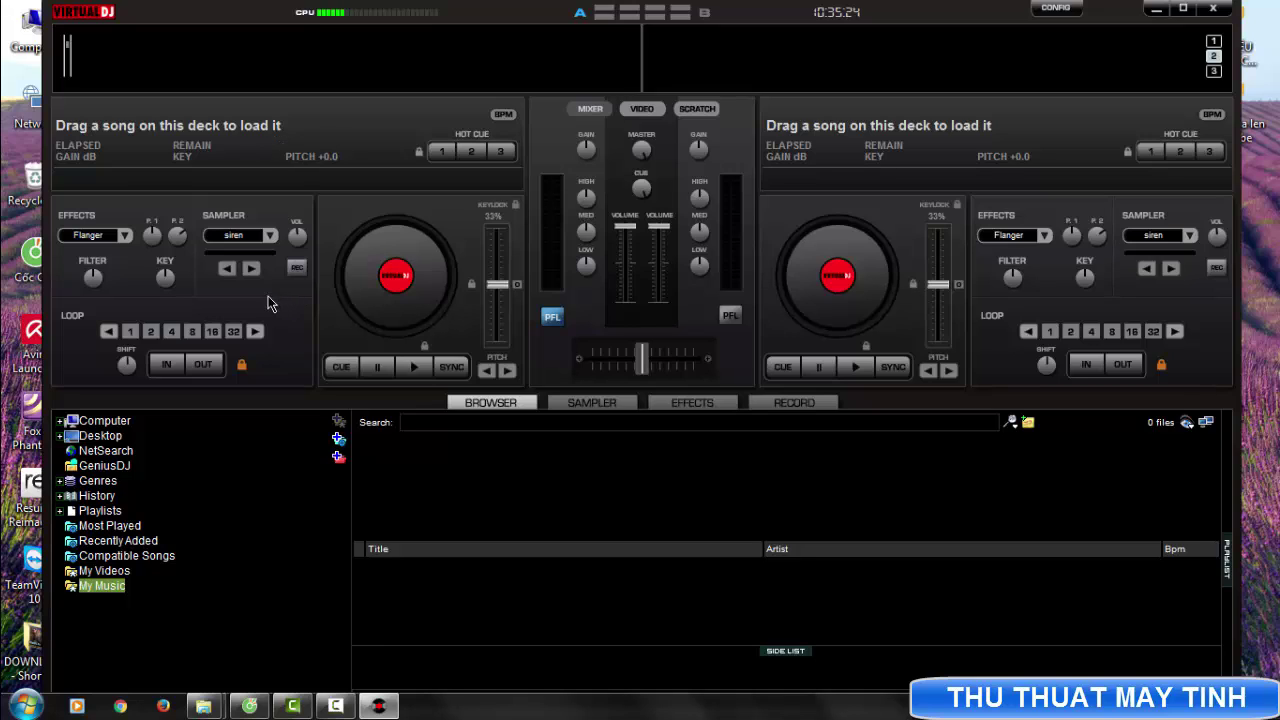
Try the backspin effect on deck 1 and restore the flanger effect.
{"action": "mouse_move", "coordinate": [252, 708]}
{"action": "left_click", "coordinate": [119, 242]}
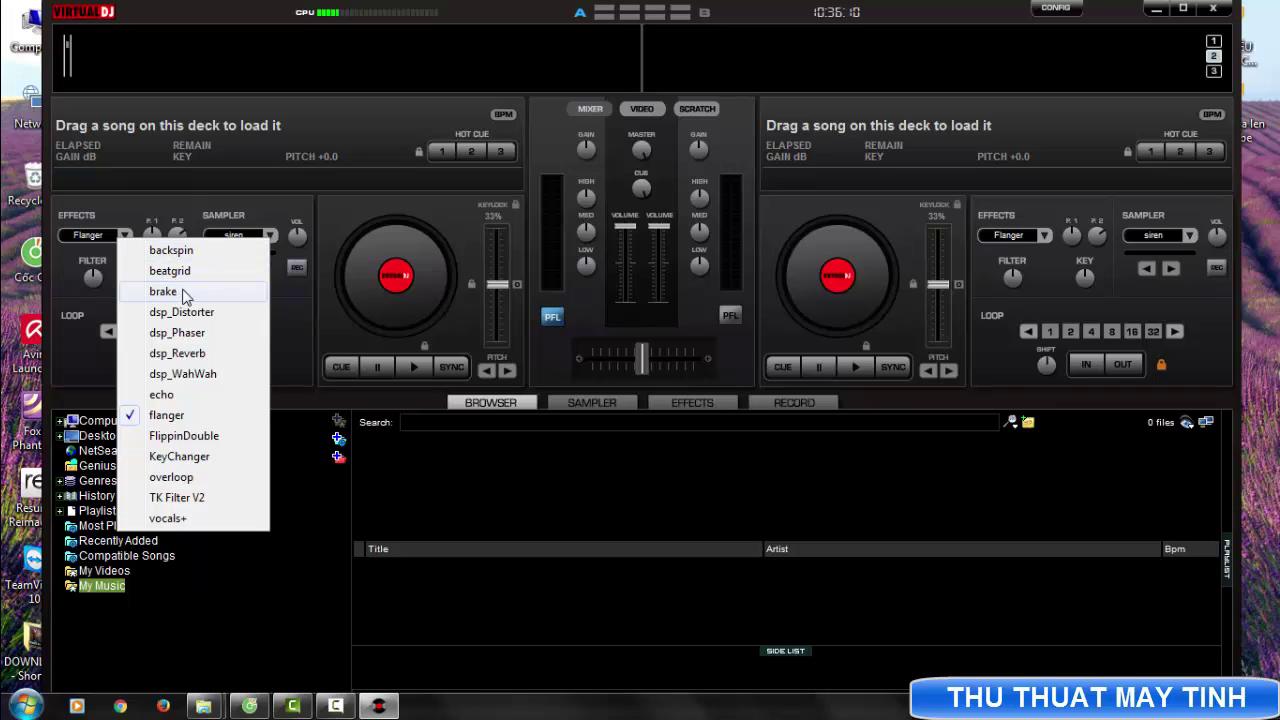
{"action": "left_click", "coordinate": [174, 251]}
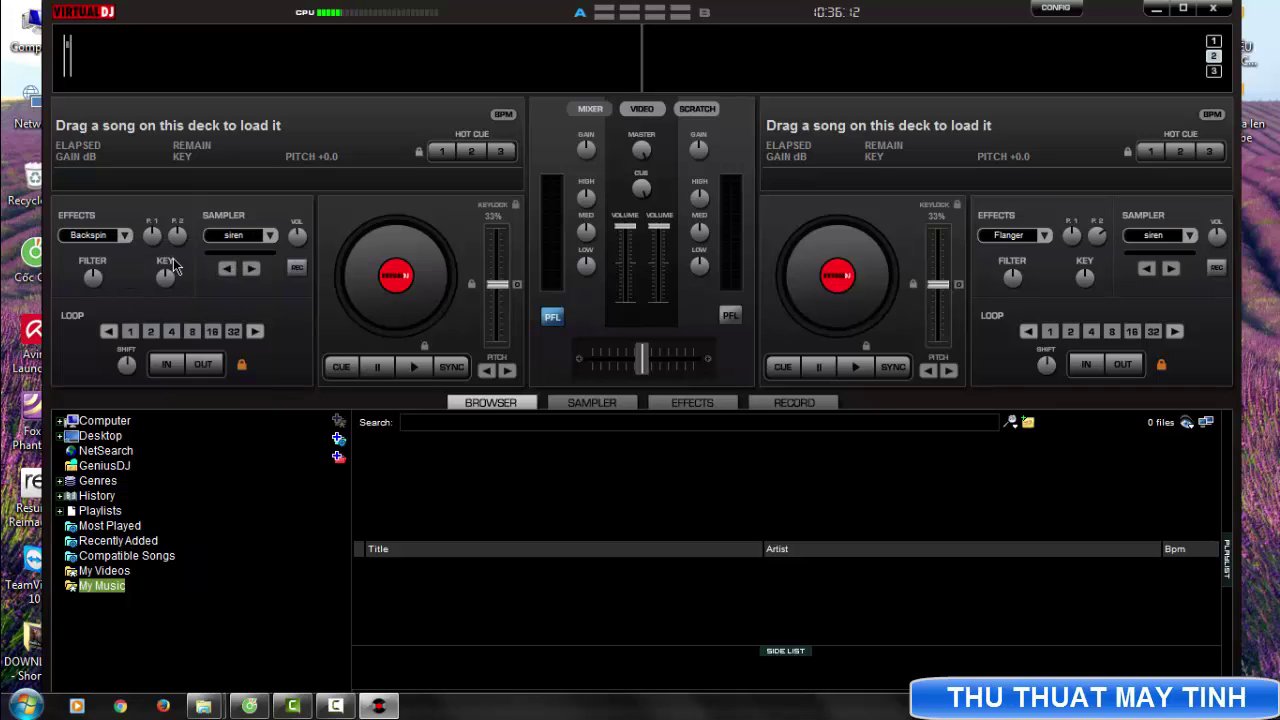
{"action": "left_click", "coordinate": [124, 238]}
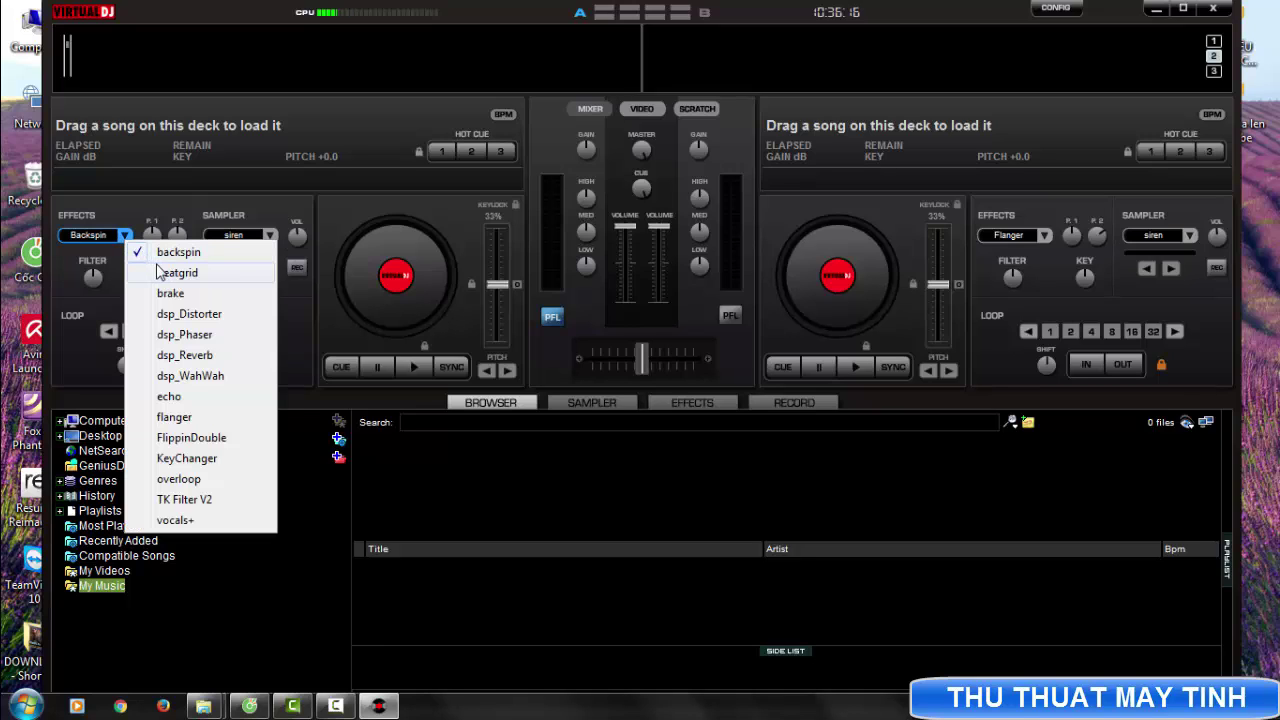
{"action": "left_click", "coordinate": [168, 256]}
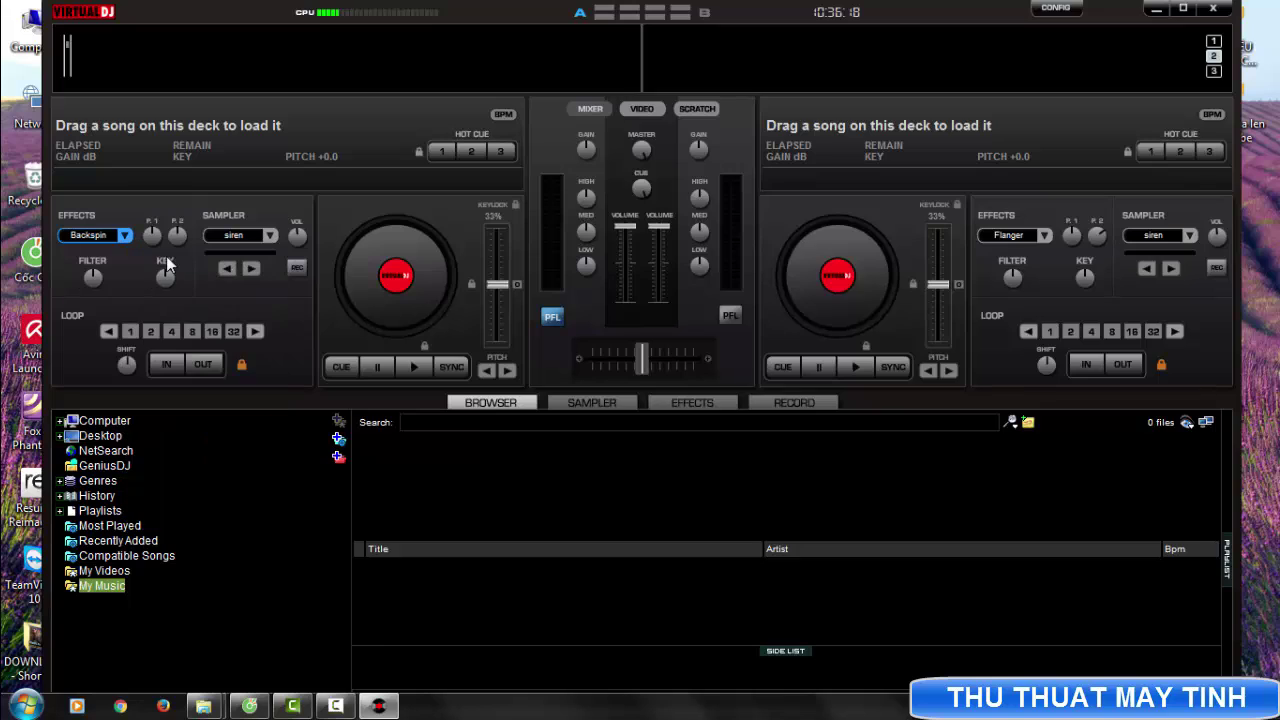
{"action": "left_click", "coordinate": [124, 236]}
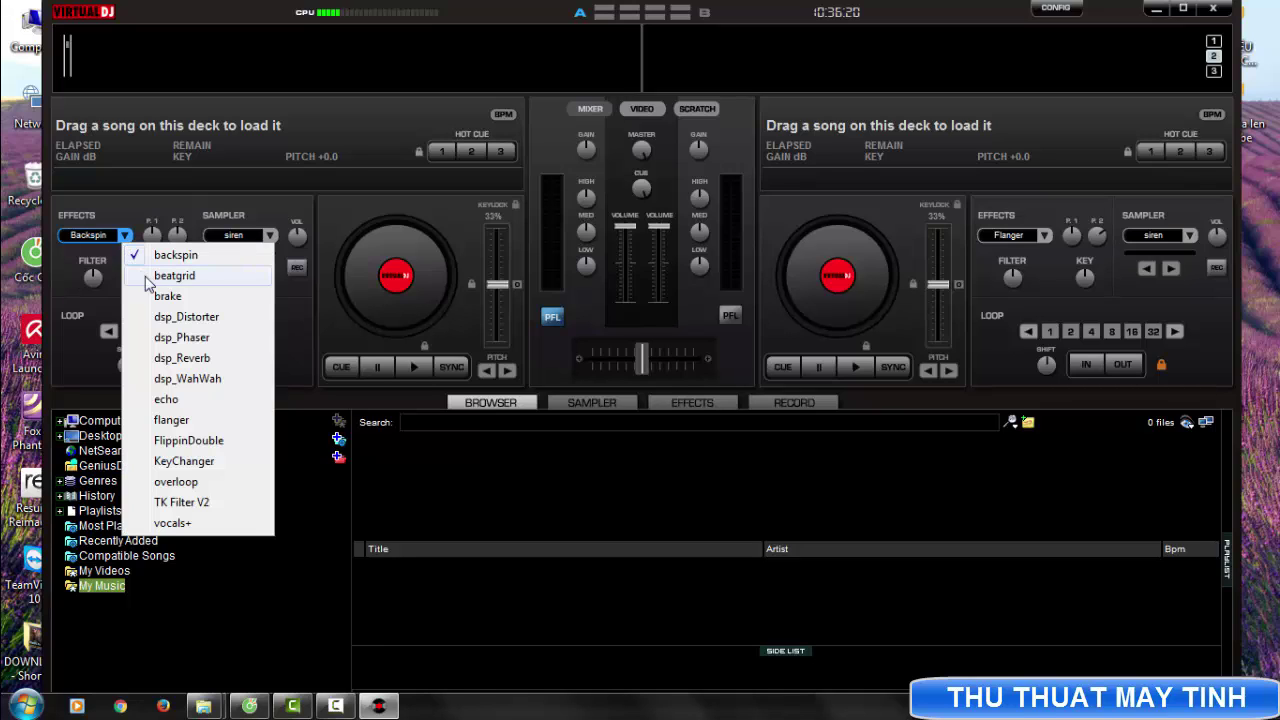
{"action": "left_click", "coordinate": [172, 420]}
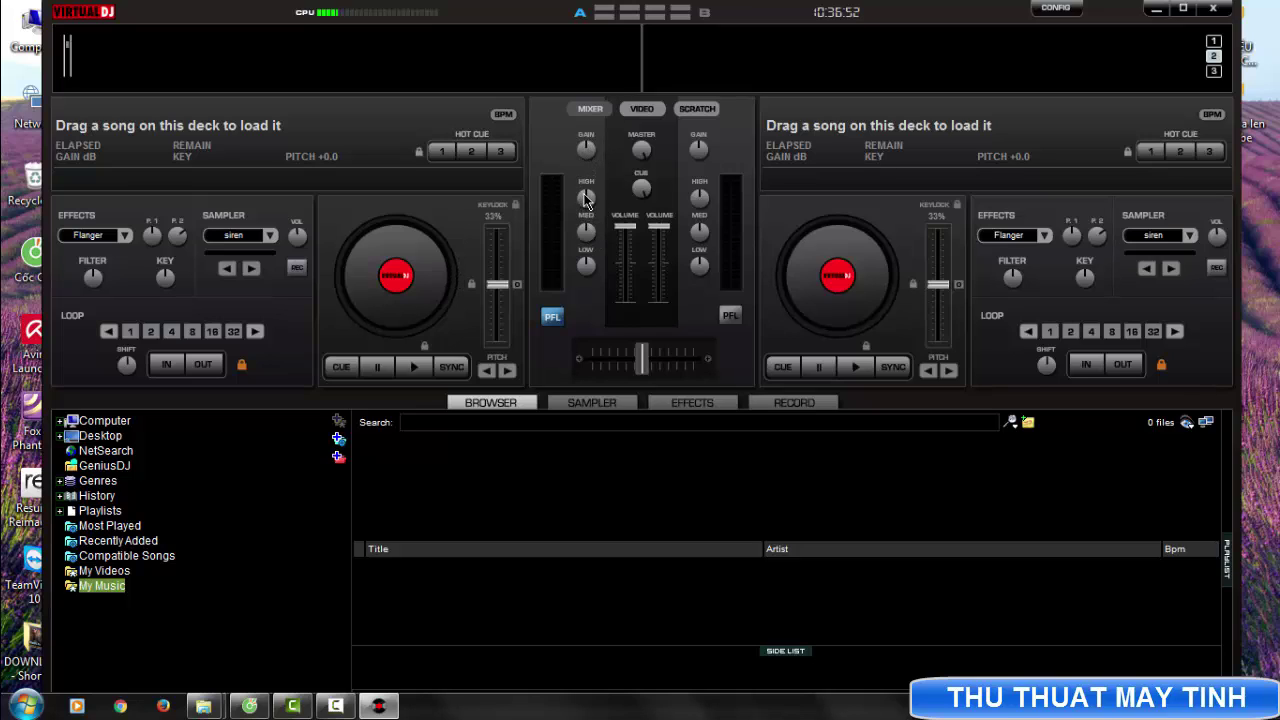
Look over the mixer's gain and equalizer knobs and the Record and Sampler pages, returning to the file browser.
{"action": "mouse_move", "coordinate": [593, 196]}
{"action": "mouse_move", "coordinate": [589, 150]}
{"action": "mouse_move", "coordinate": [589, 236]}
{"action": "left_click", "coordinate": [786, 403]}
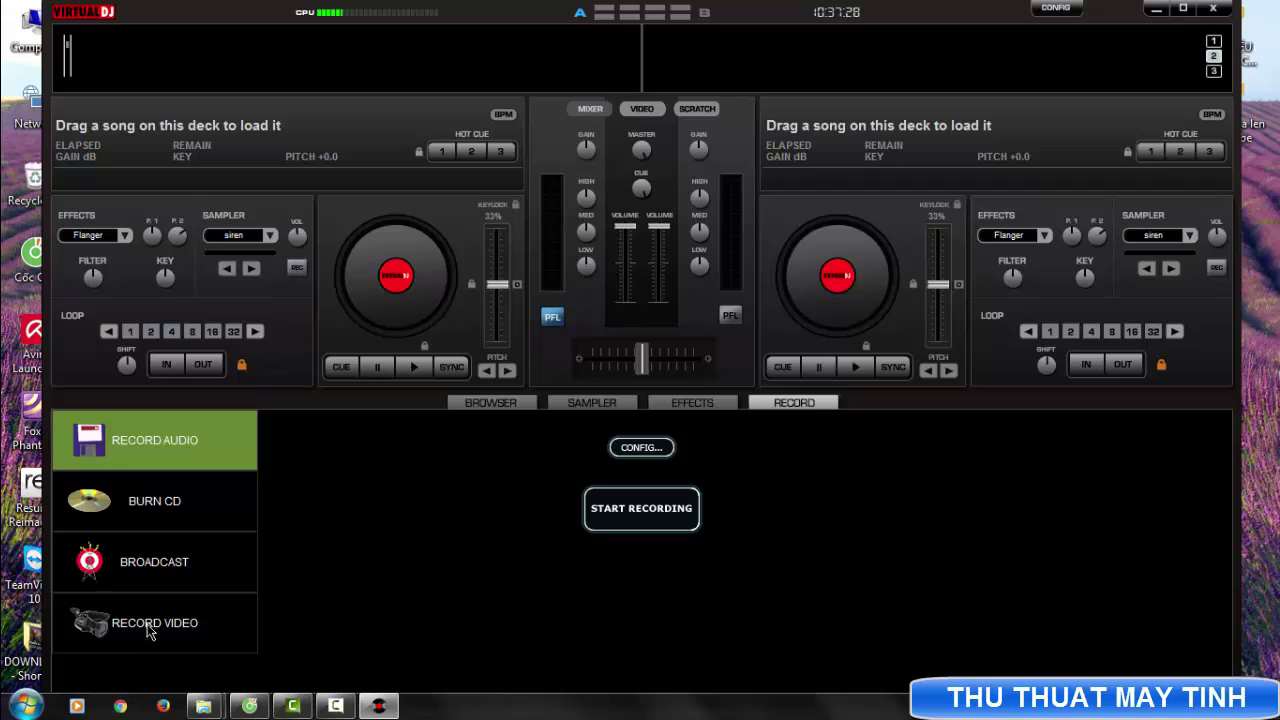
{"action": "left_click", "coordinate": [600, 405]}
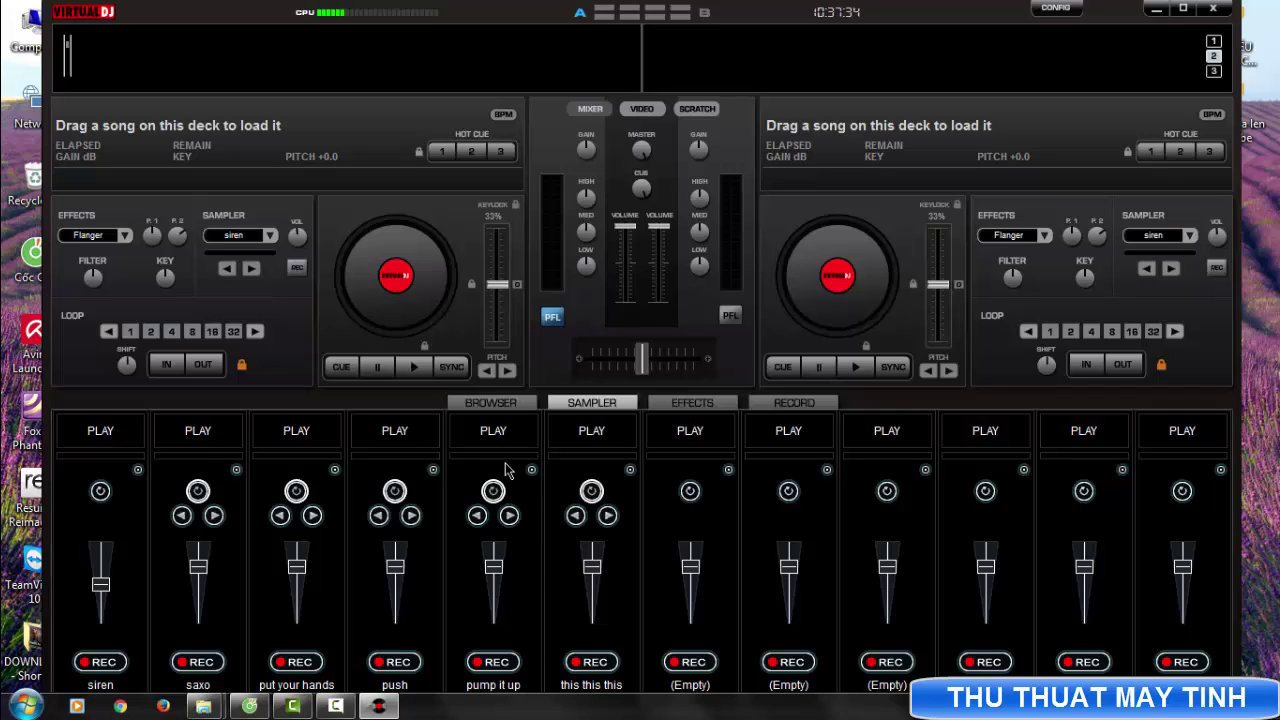
{"action": "left_click", "coordinate": [501, 402]}
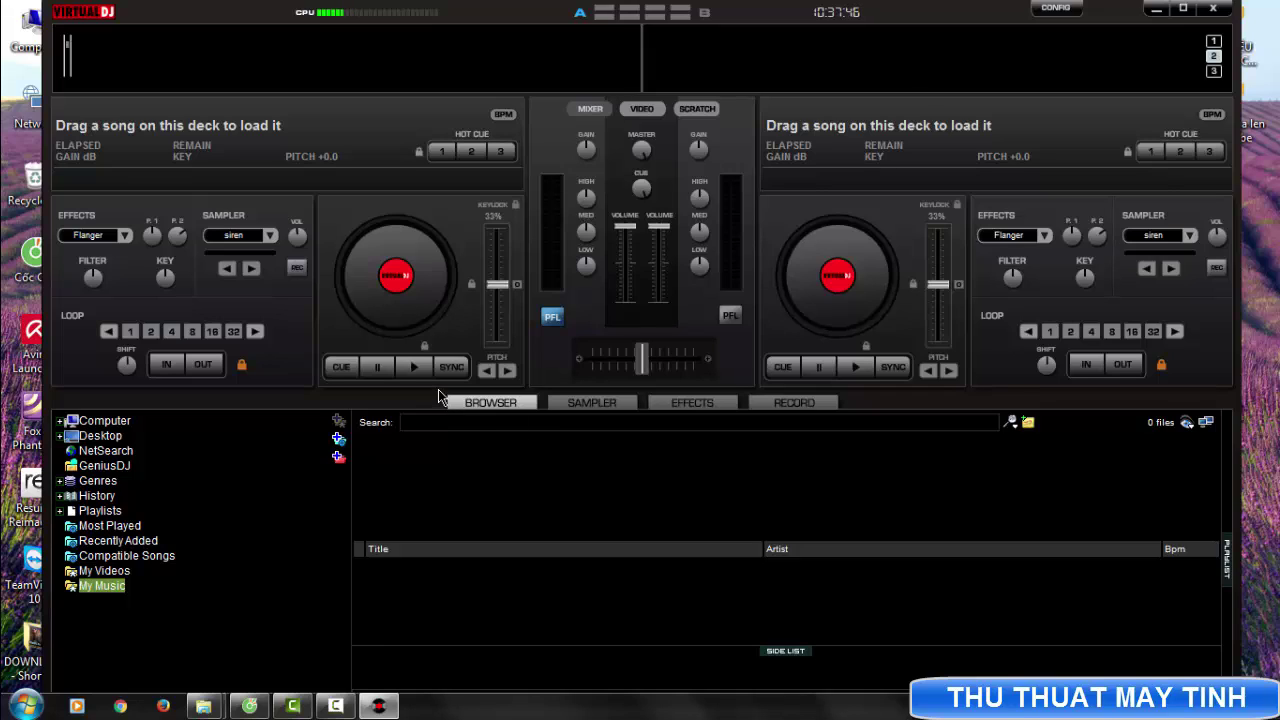
Maximize the window and open the Nhạc DJ music folder on Local Disk (F:).
{"action": "left_click", "coordinate": [1183, 12]}
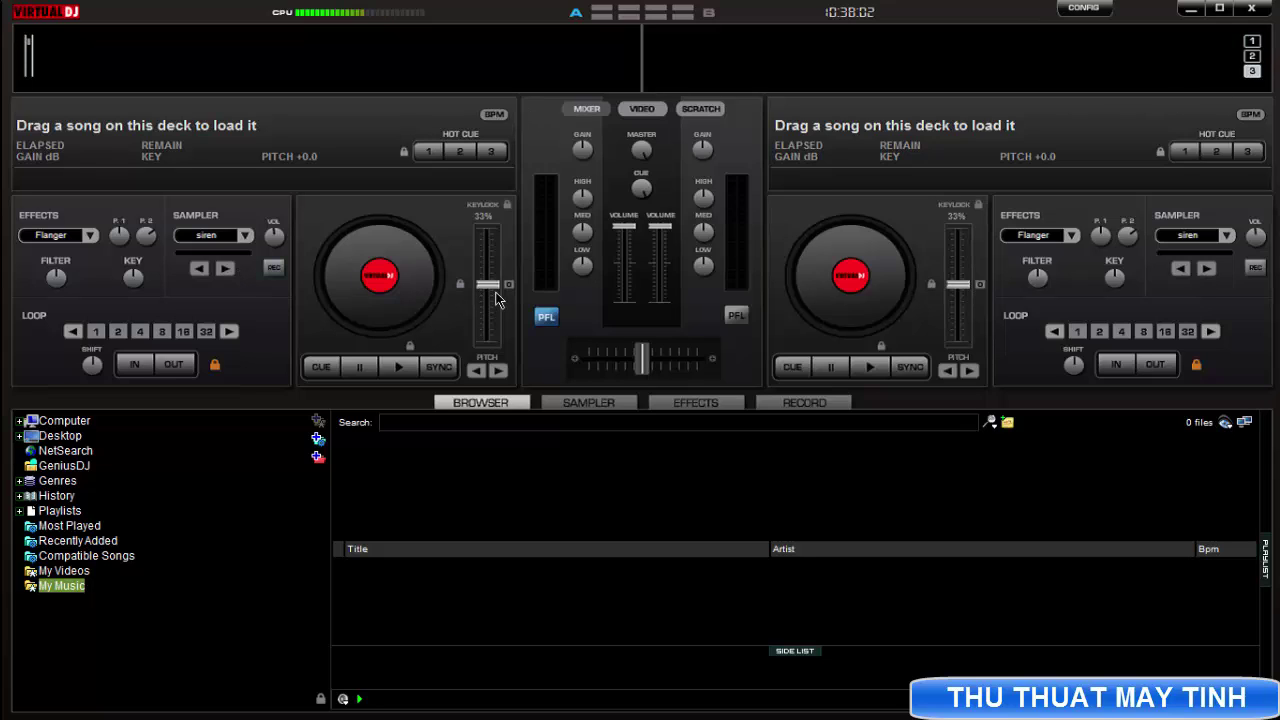
{"action": "mouse_move", "coordinate": [488, 290]}
{"action": "double_click", "coordinate": [62, 421]}
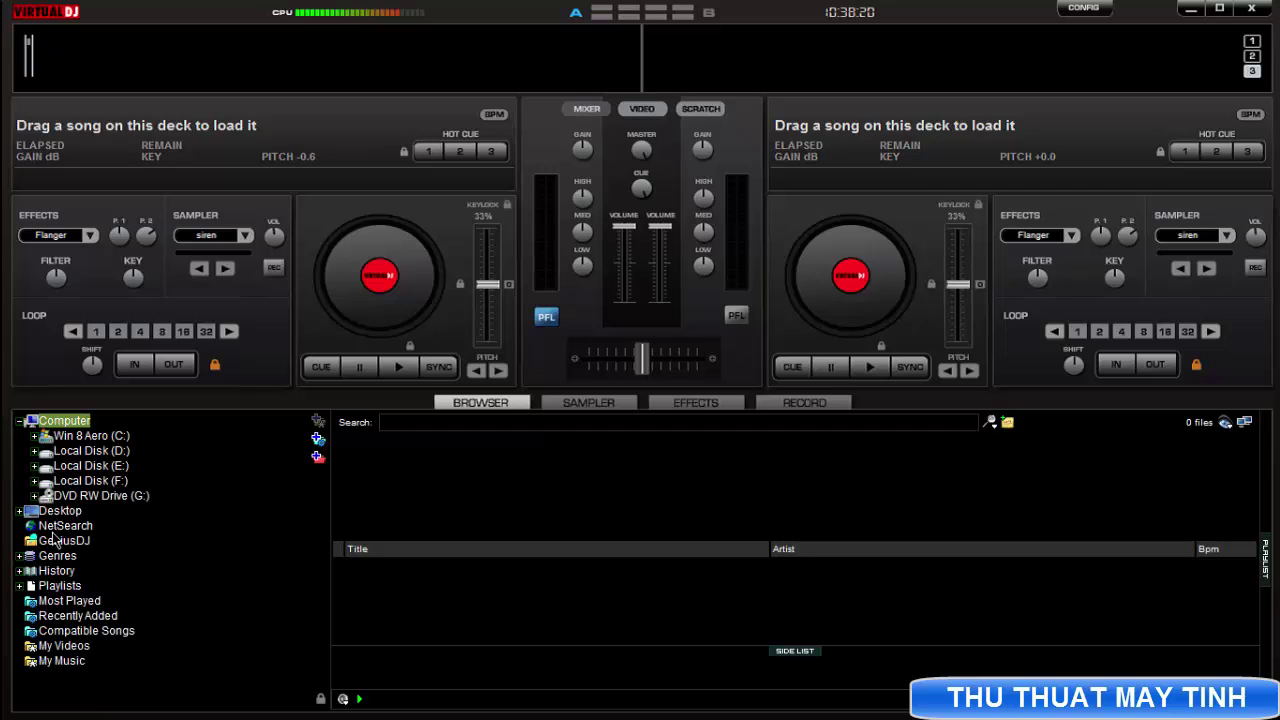
{"action": "double_click", "coordinate": [93, 482]}
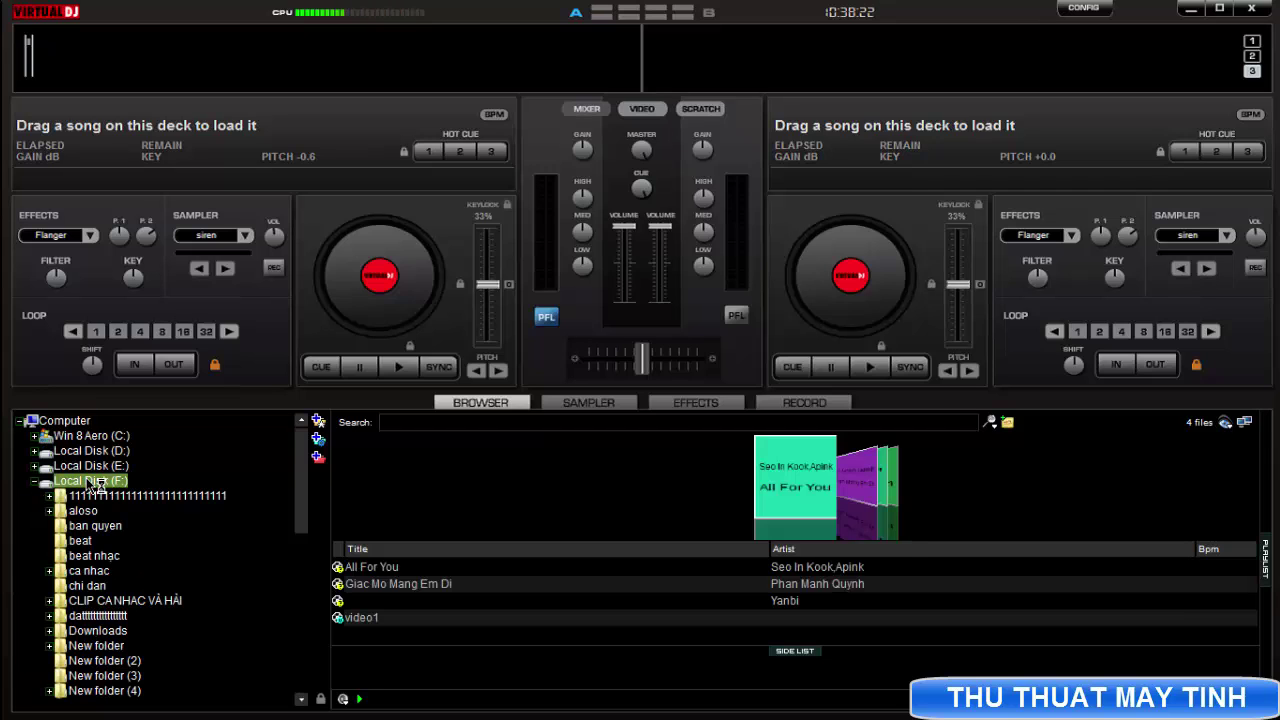
{"action": "left_click", "coordinate": [91, 617]}
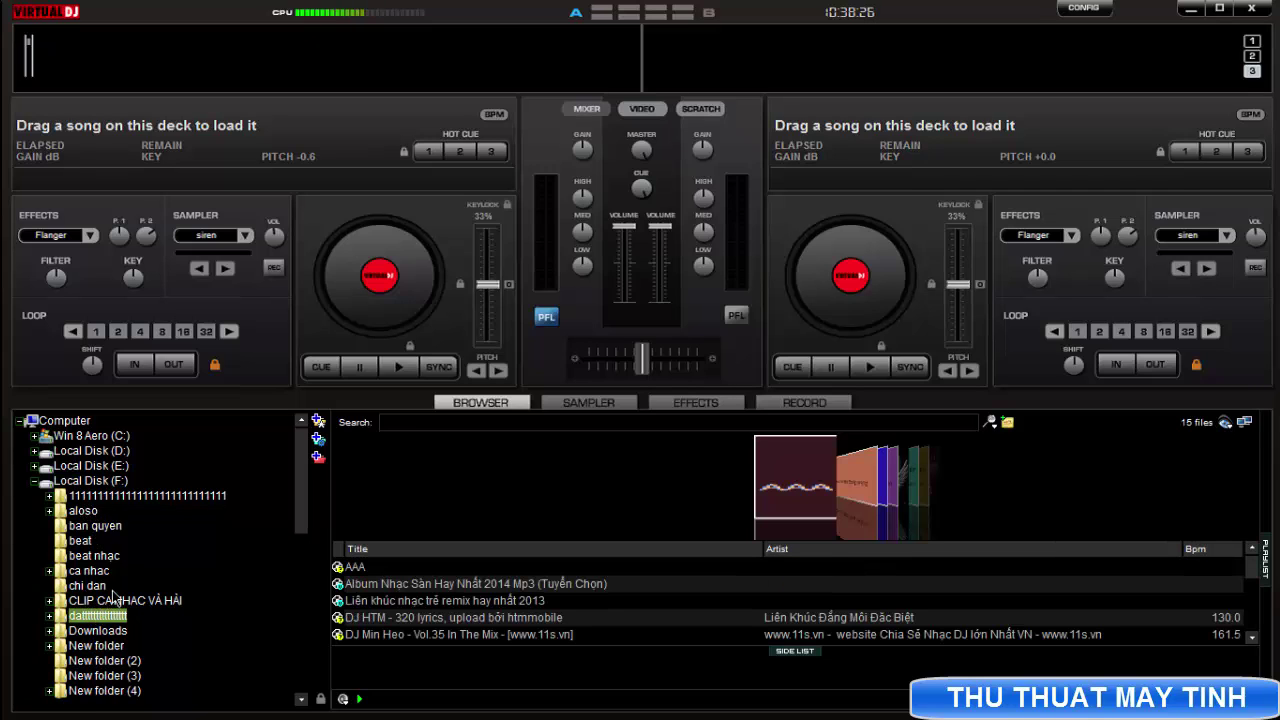
{"action": "double_click", "coordinate": [99, 619]}
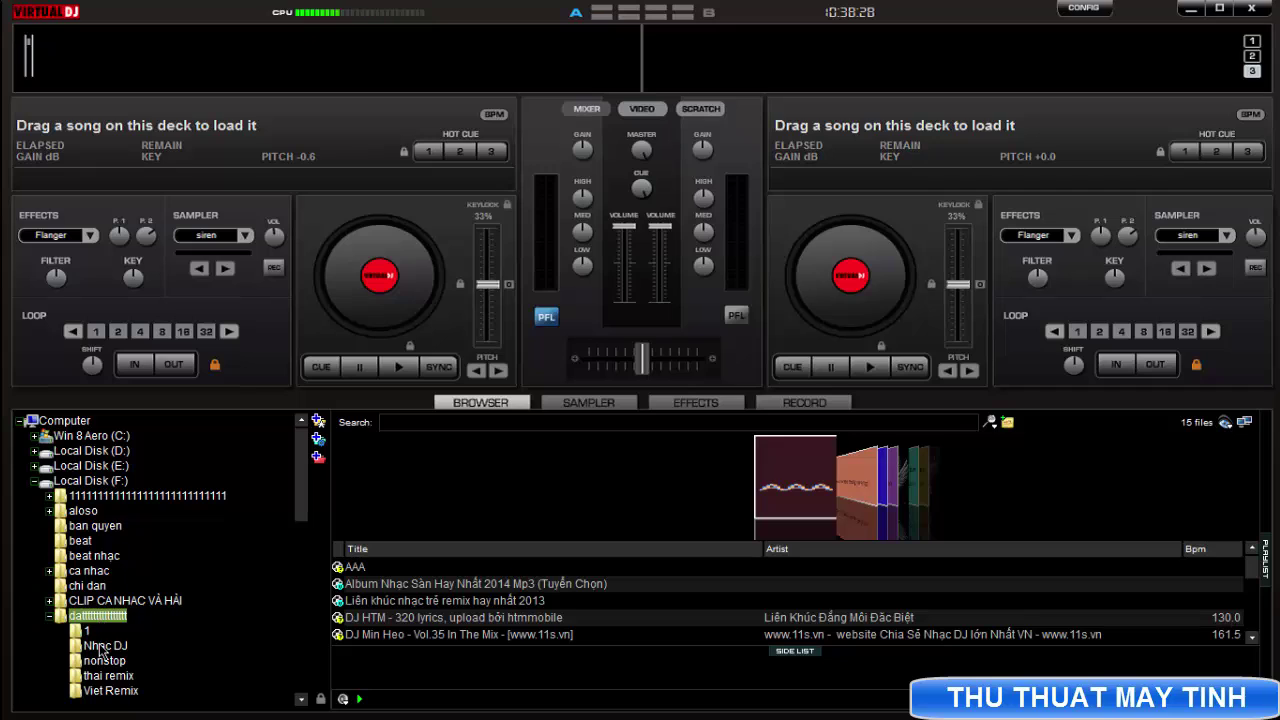
{"action": "left_click", "coordinate": [102, 646]}
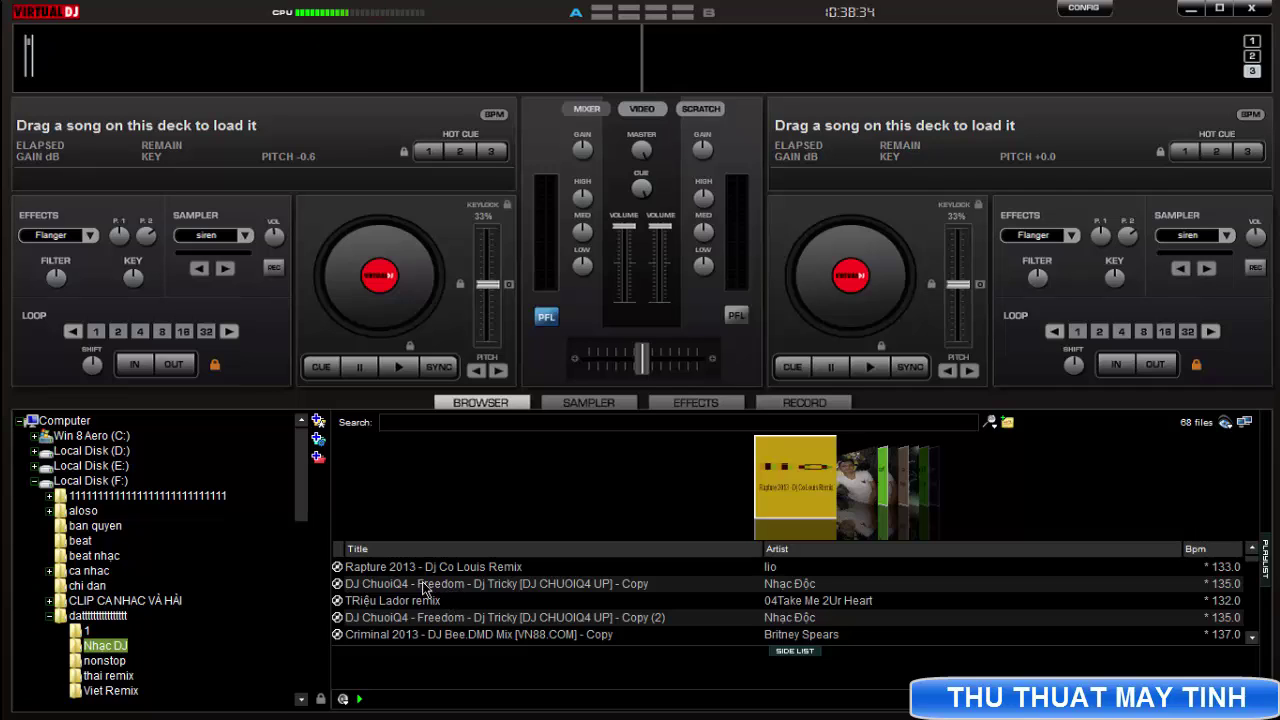
Load "DJ ChuoiQ4 - Freedom - Dj Tricky [DJ CHUOIQ4 UP] - Copy" onto deck 1 and "TRiệu Lador remix" onto deck 2.
{"action": "left_click_drag", "start_coordinate": [422, 583], "coordinate": [289, 314]}
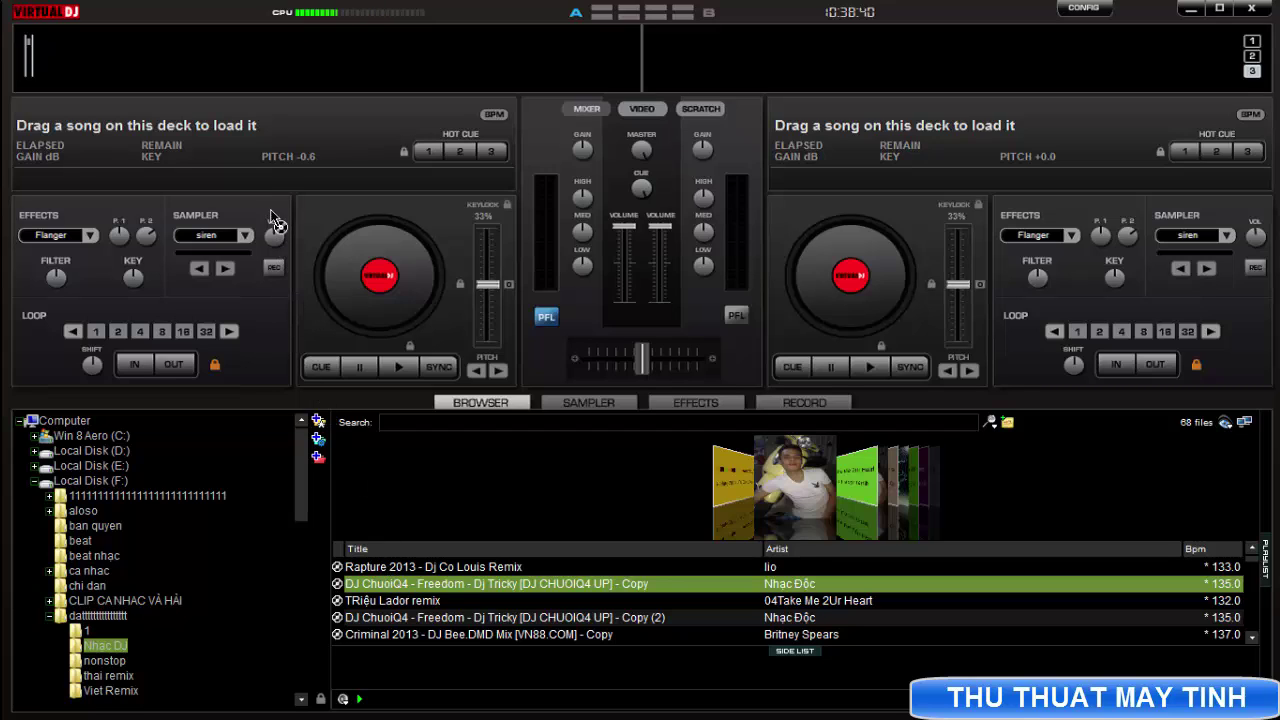
{"action": "left_click_drag", "start_coordinate": [277, 225], "coordinate": [270, 121]}
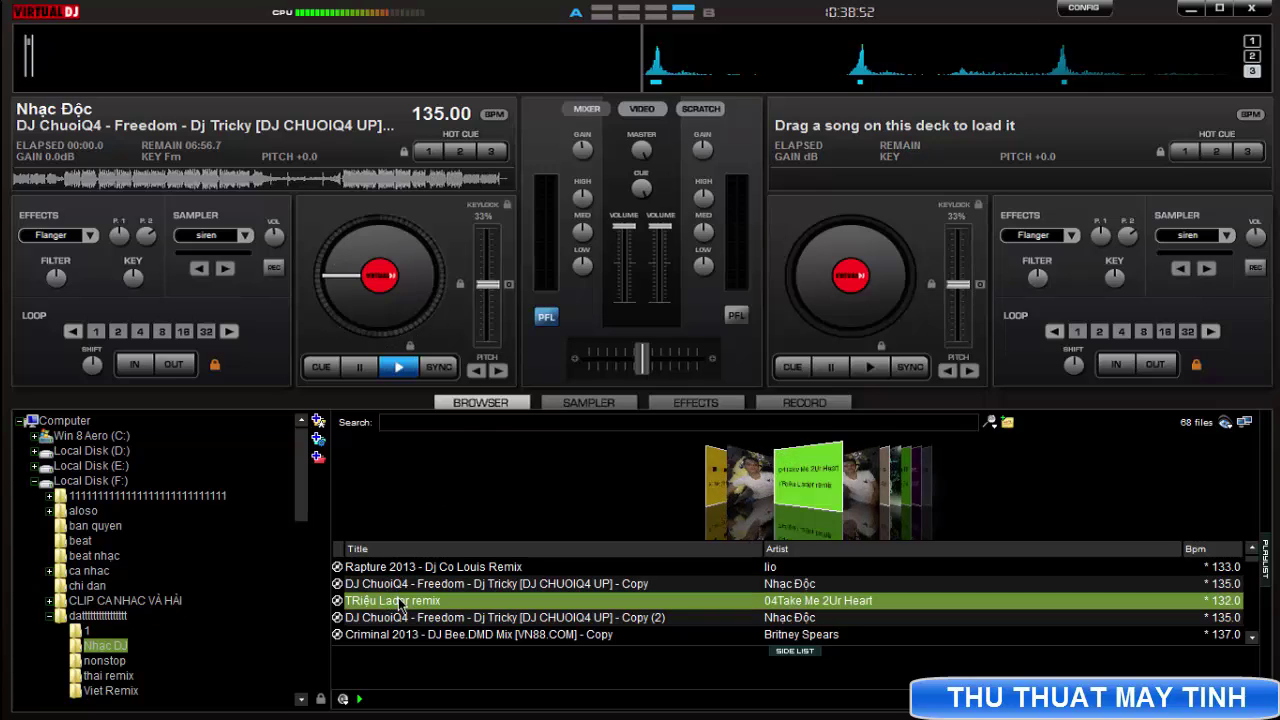
{"action": "left_click", "coordinate": [400, 601]}
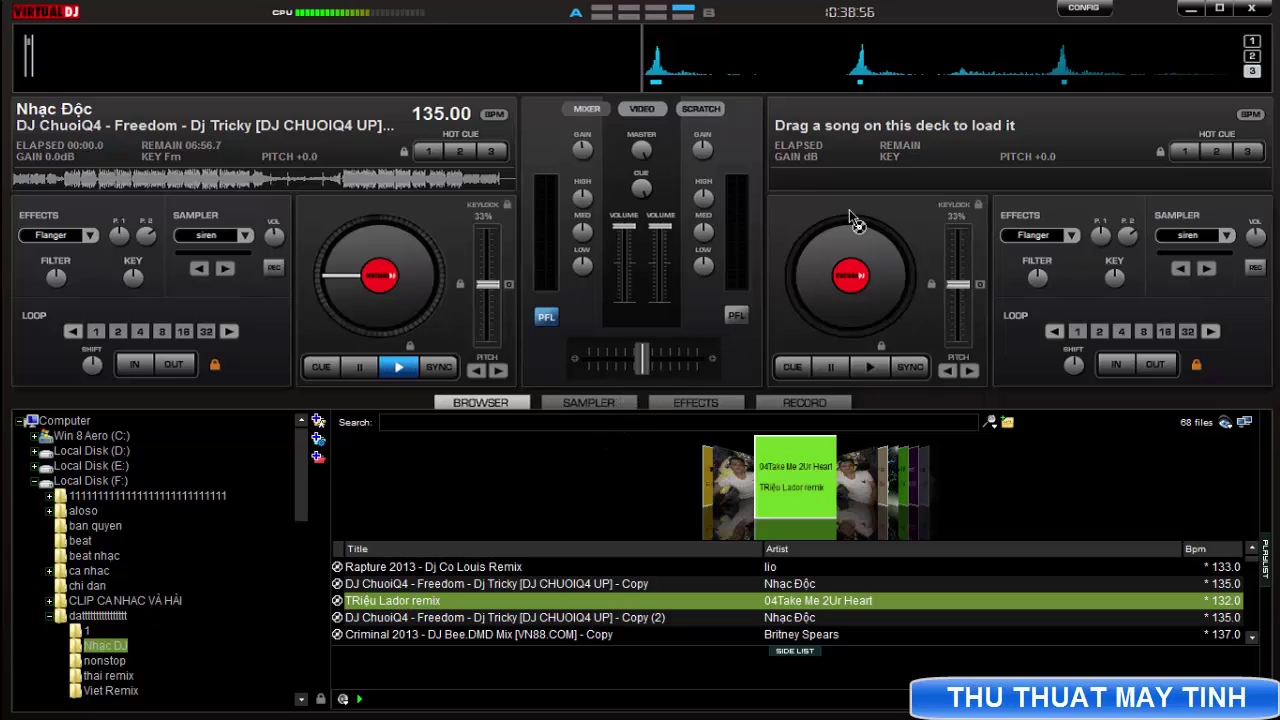
{"action": "left_click_drag", "start_coordinate": [947, 135], "coordinate": [946, 134]}
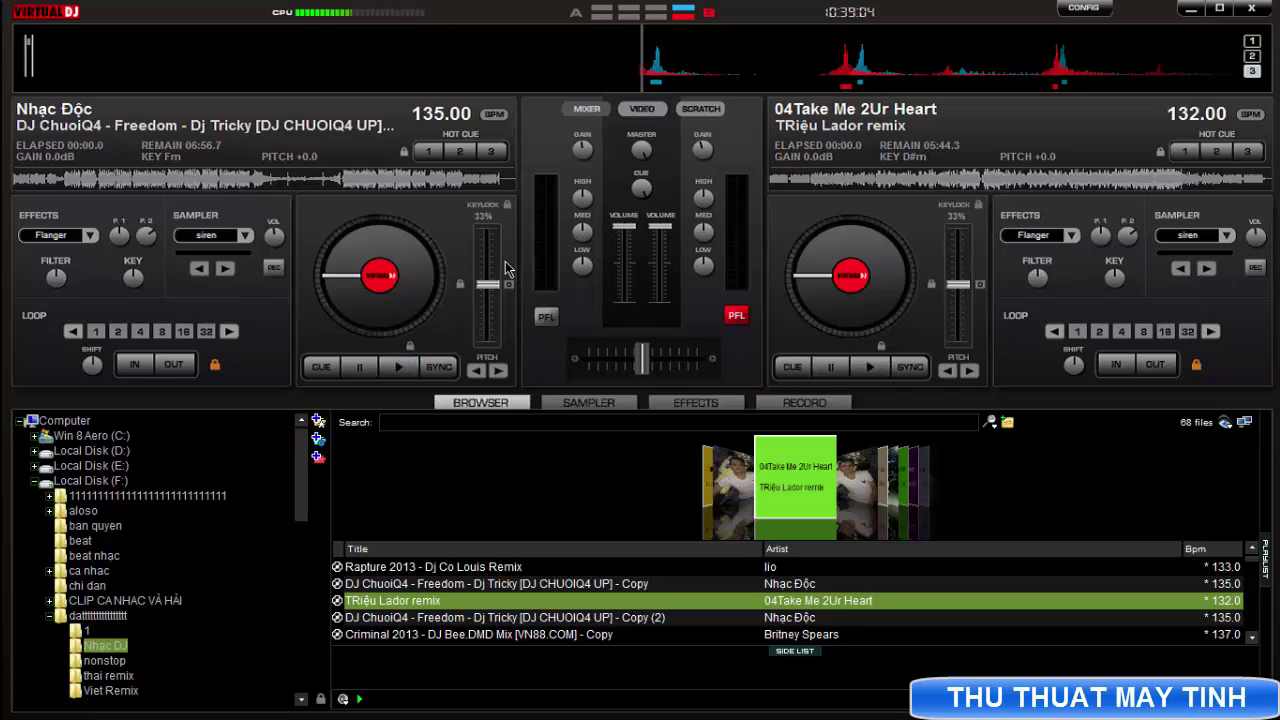
Play the track on deck 1 with its pitch at +5.8 and its volume lowered nearly to minimum.
{"action": "left_click", "coordinate": [400, 368]}
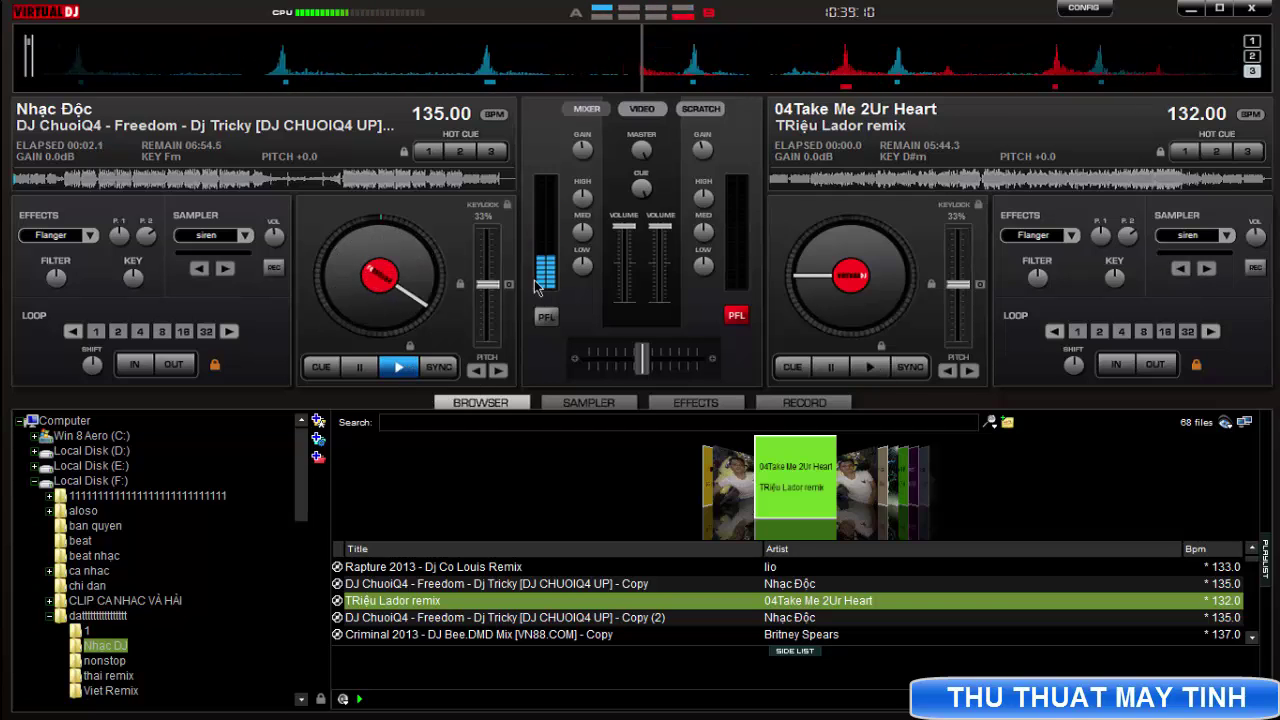
{"action": "mouse_move", "coordinate": [487, 288]}
{"action": "left_mouse_down"}
{"action": "mouse_move", "coordinate": [490, 312]}
{"action": "mouse_move", "coordinate": [488, 296]}
{"action": "left_mouse_up"}
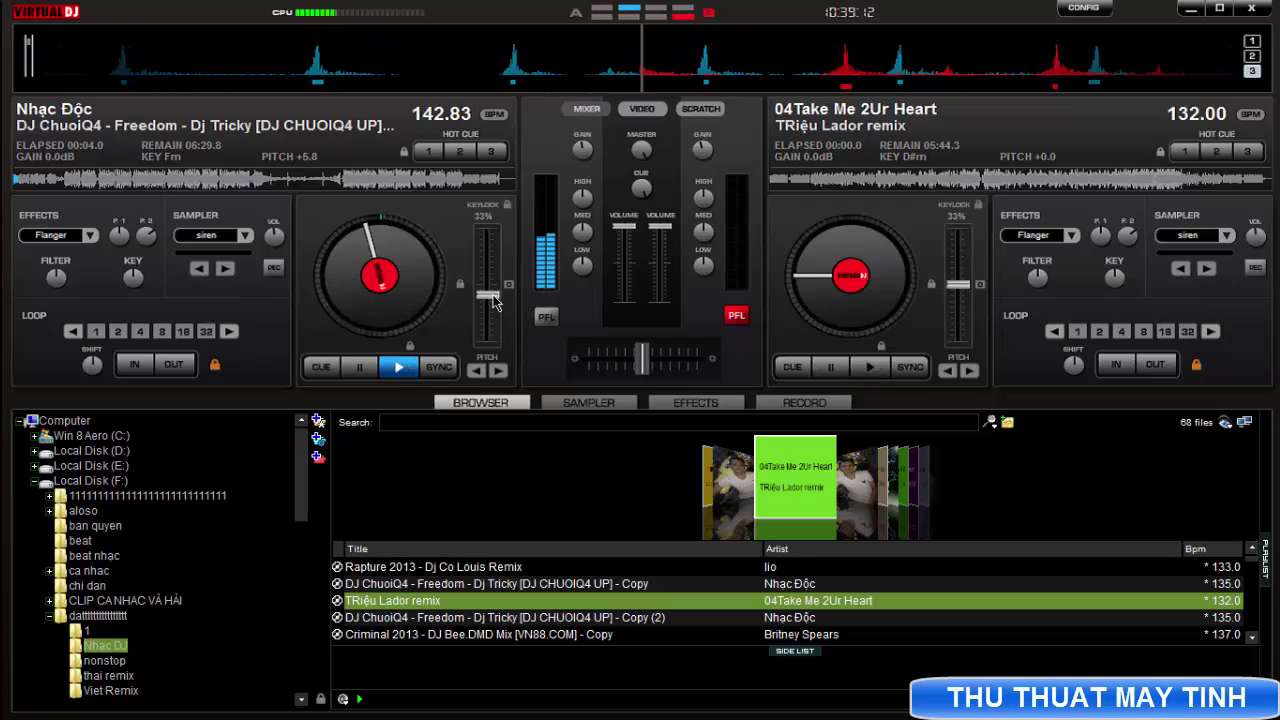
{"action": "left_click_drag", "start_coordinate": [623, 228], "coordinate": [630, 295]}
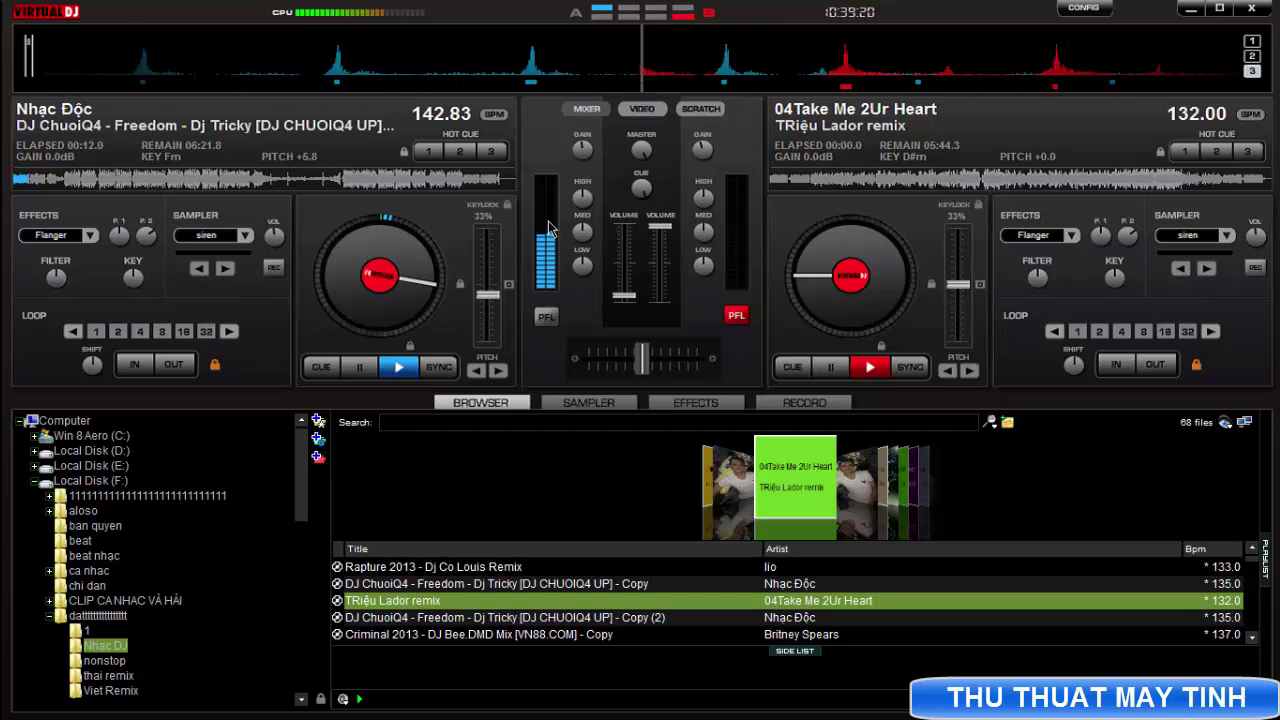
Try the siren sample and a one-beat loop on deck 1, switching each off again.
{"action": "left_click", "coordinate": [222, 237]}
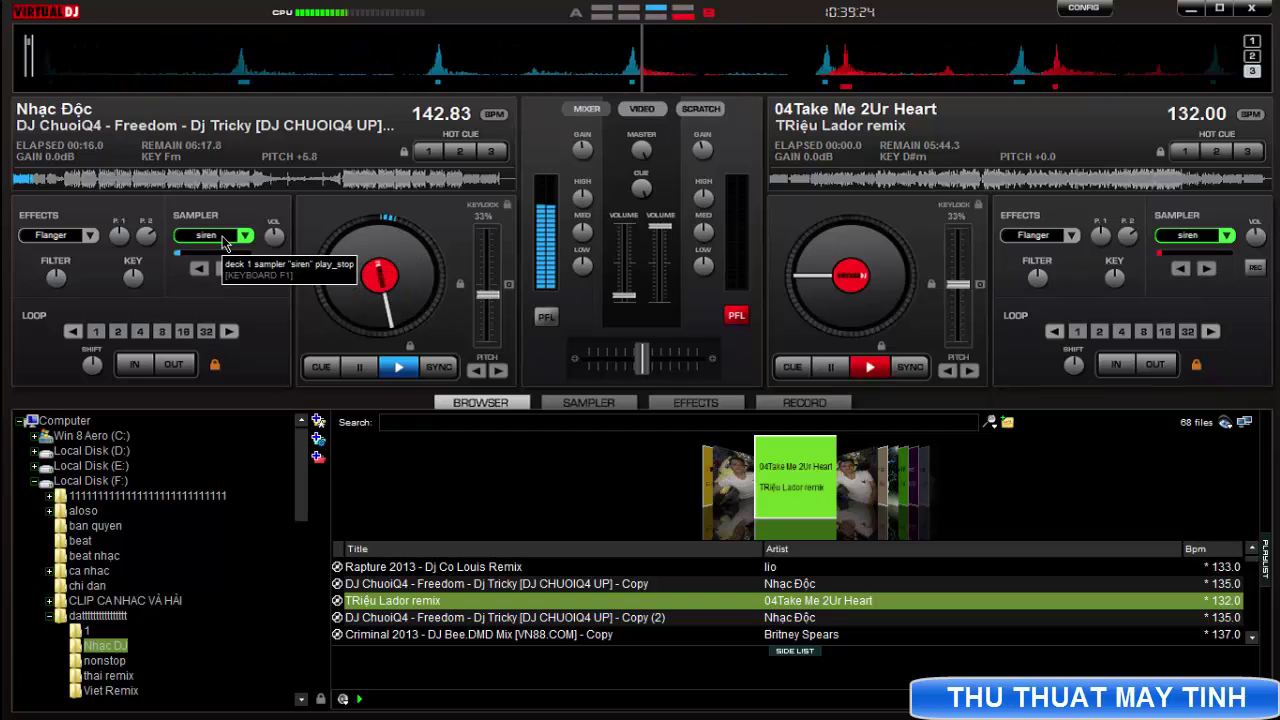
{"action": "left_click", "coordinate": [222, 237]}
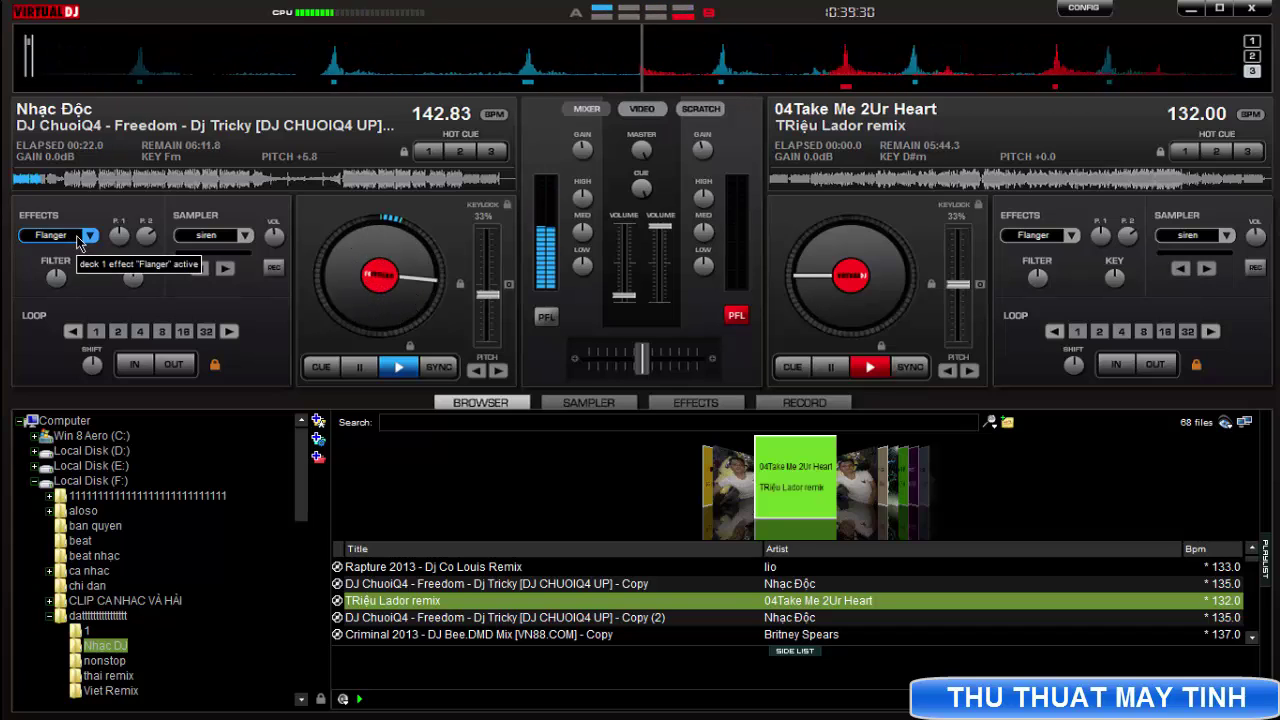
{"action": "left_click", "coordinate": [97, 332]}
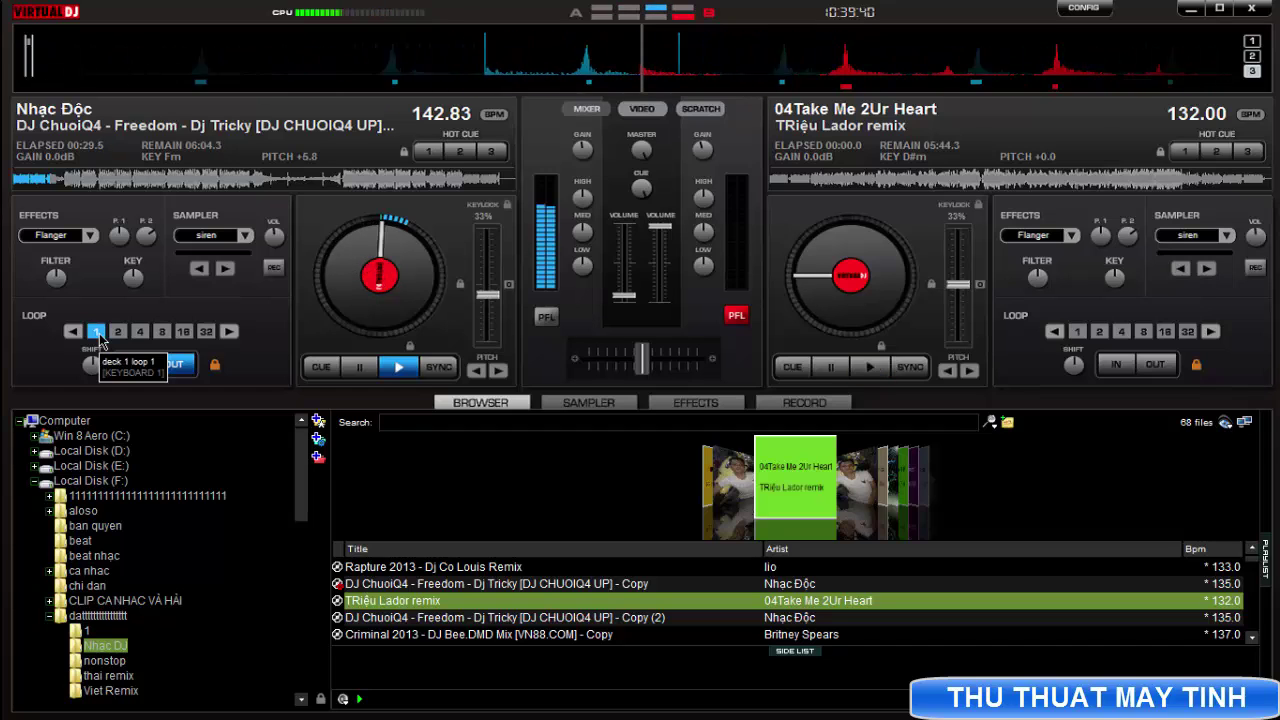
{"action": "left_click", "coordinate": [97, 332]}
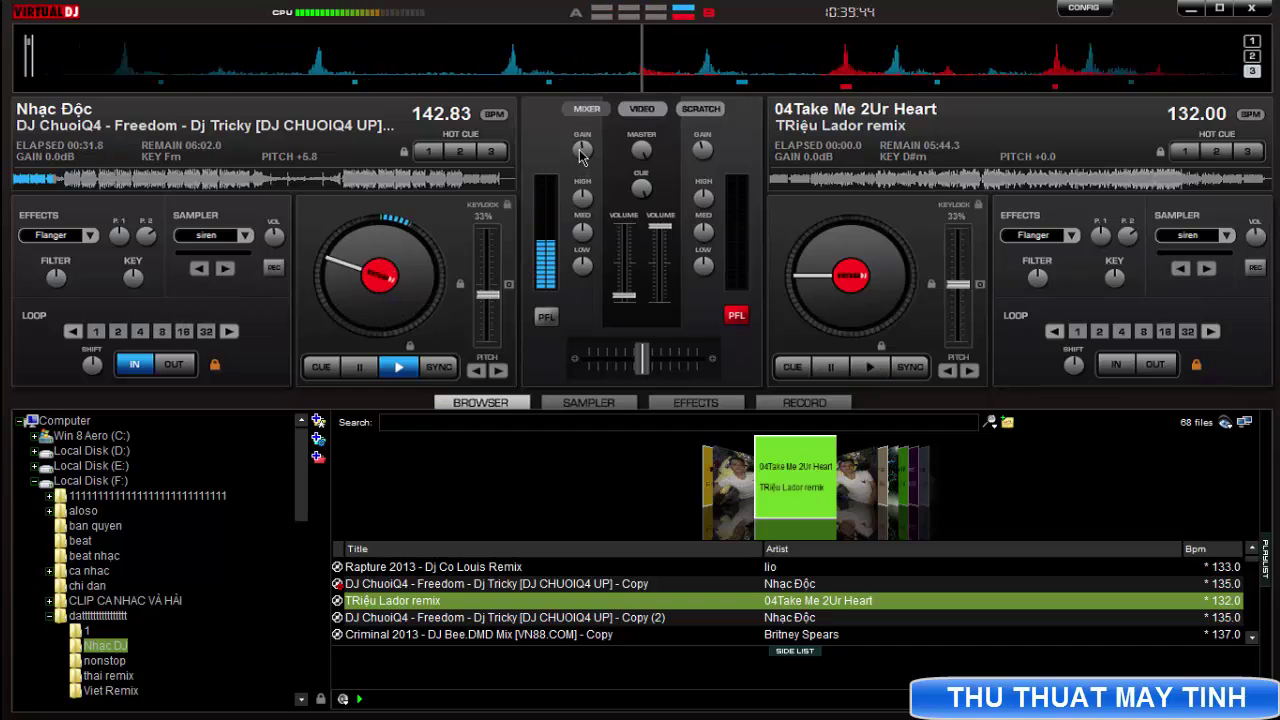
Set deck 1's gain to 0.5 dB and its pitch to +9.8.
{"action": "left_click_drag", "start_coordinate": [585, 150], "coordinate": [596, 193]}
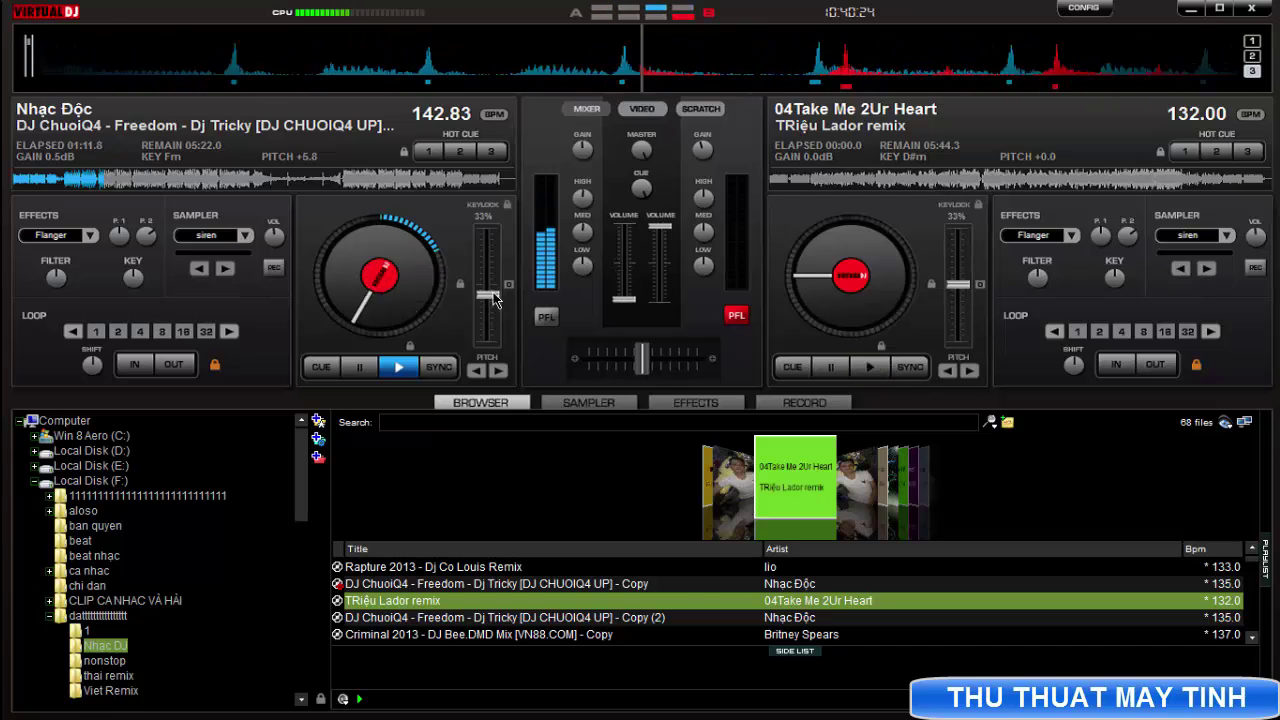
{"action": "left_click_drag", "start_coordinate": [487, 295], "coordinate": [487, 301]}
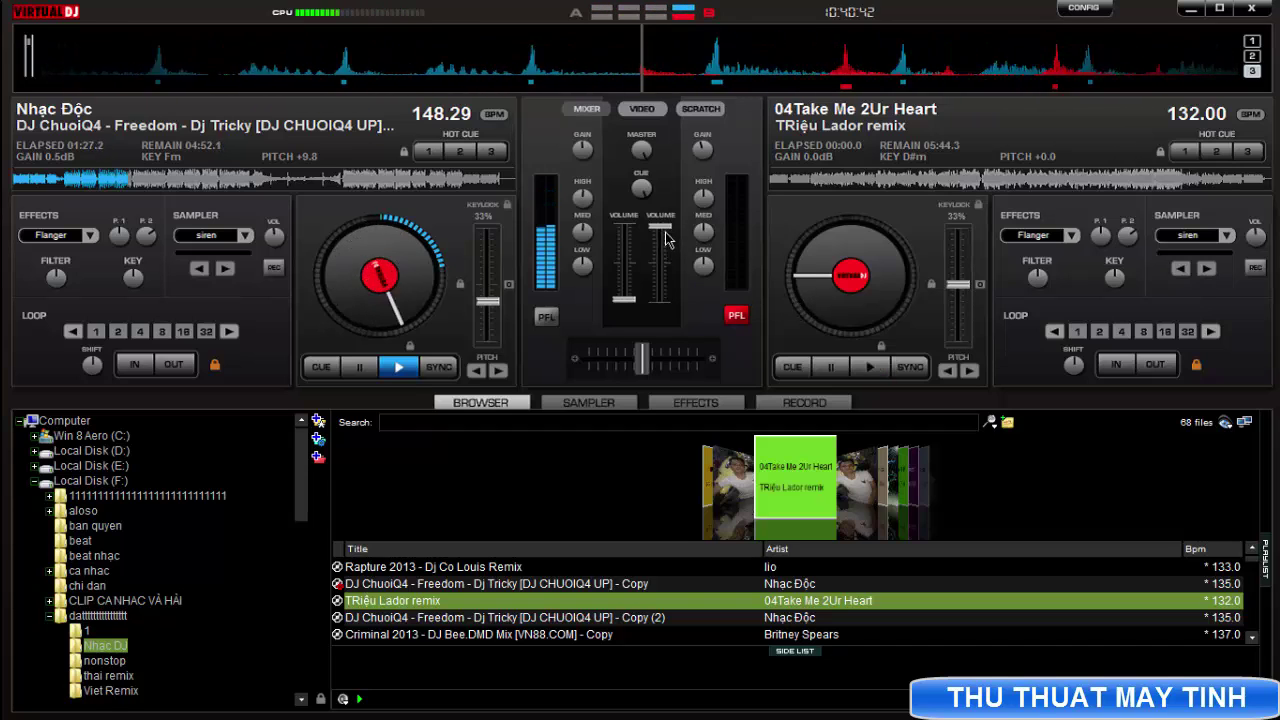
Play the track on deck 2 with its volume lowered nearly to minimum, and set the waveform display to zoom 1.
{"action": "left_click_drag", "start_coordinate": [660, 227], "coordinate": [667, 305]}
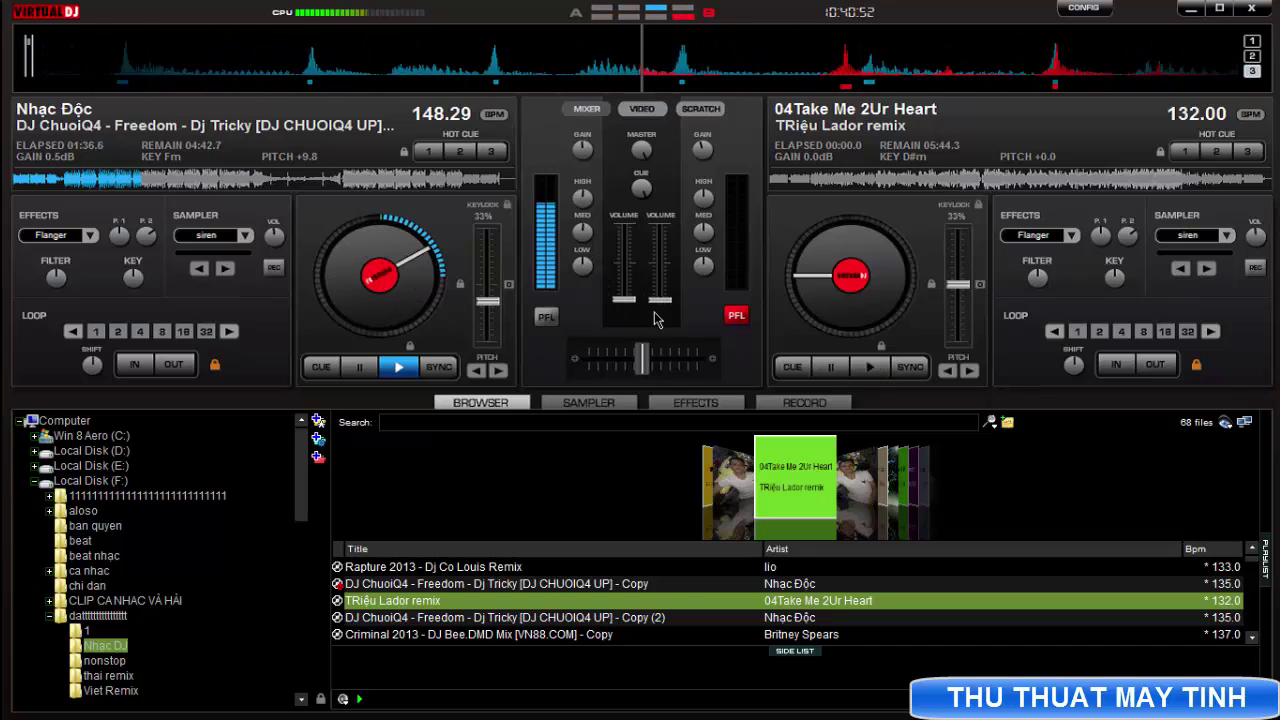
{"action": "left_click", "coordinate": [856, 370]}
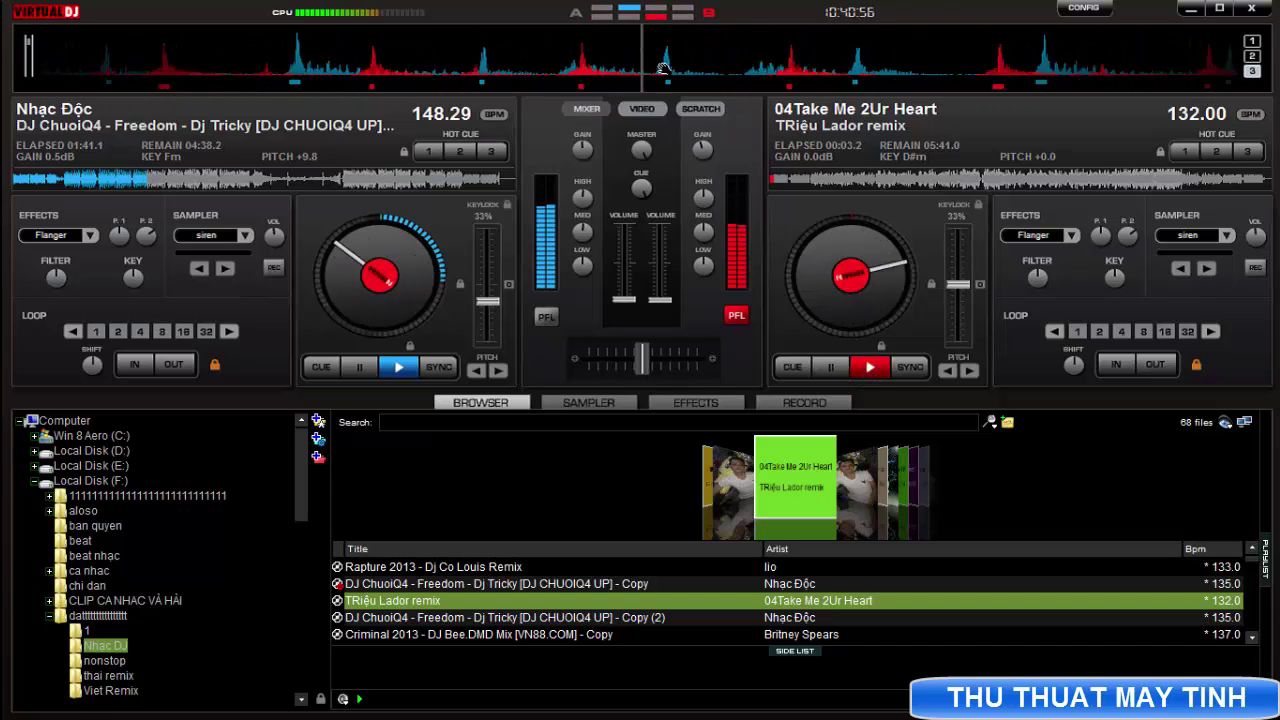
{"action": "left_click", "coordinate": [1252, 41]}
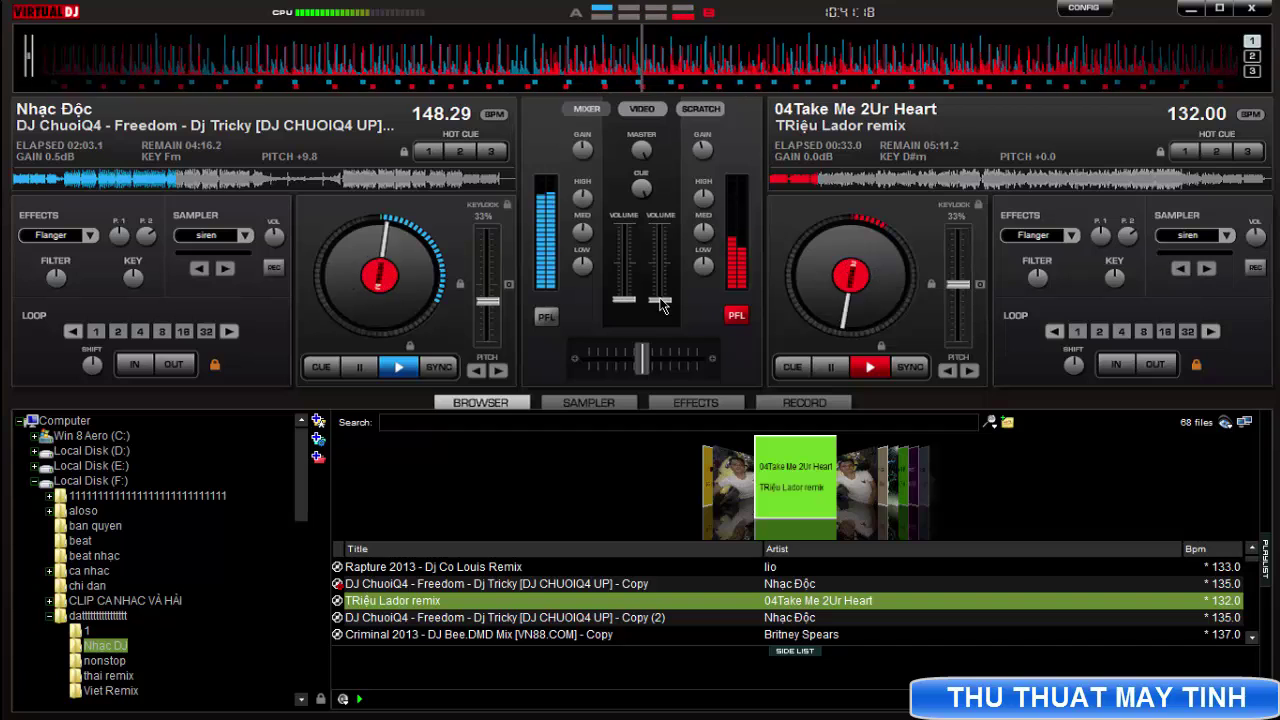
Fine-tune deck 2's volume close to minimum and set its pitch to +10.4.
{"action": "left_click_drag", "start_coordinate": [661, 297], "coordinate": [660, 292]}
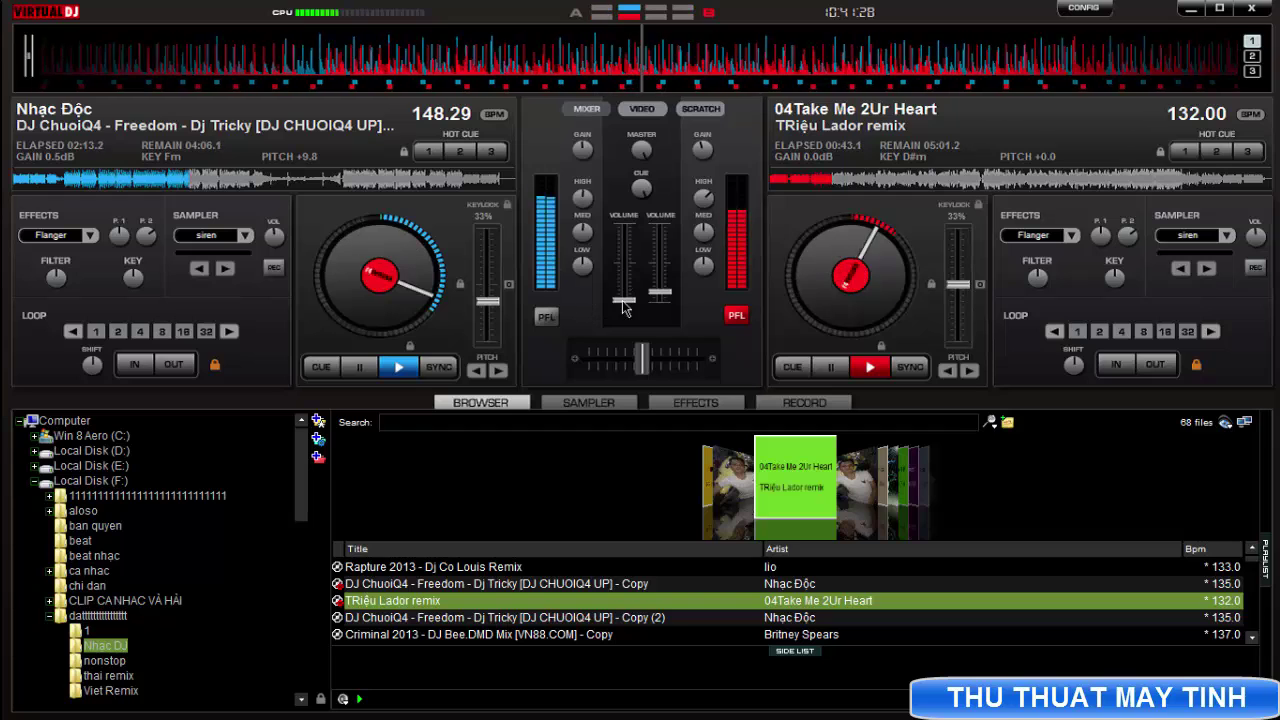
{"action": "mouse_move", "coordinate": [958, 286]}
{"action": "left_mouse_down"}
{"action": "mouse_move", "coordinate": [958, 299]}
{"action": "mouse_move", "coordinate": [958, 275]}
{"action": "mouse_move", "coordinate": [953, 297]}
{"action": "left_mouse_up"}
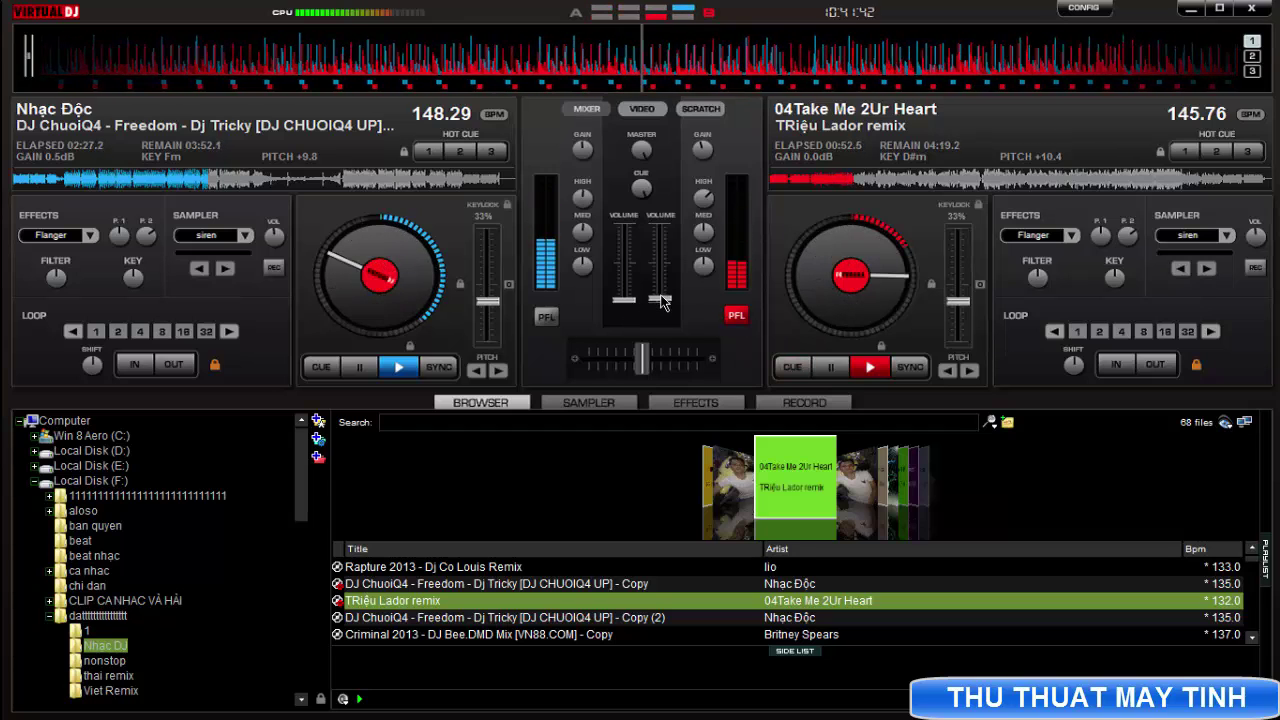
{"action": "mouse_move", "coordinate": [622, 298]}
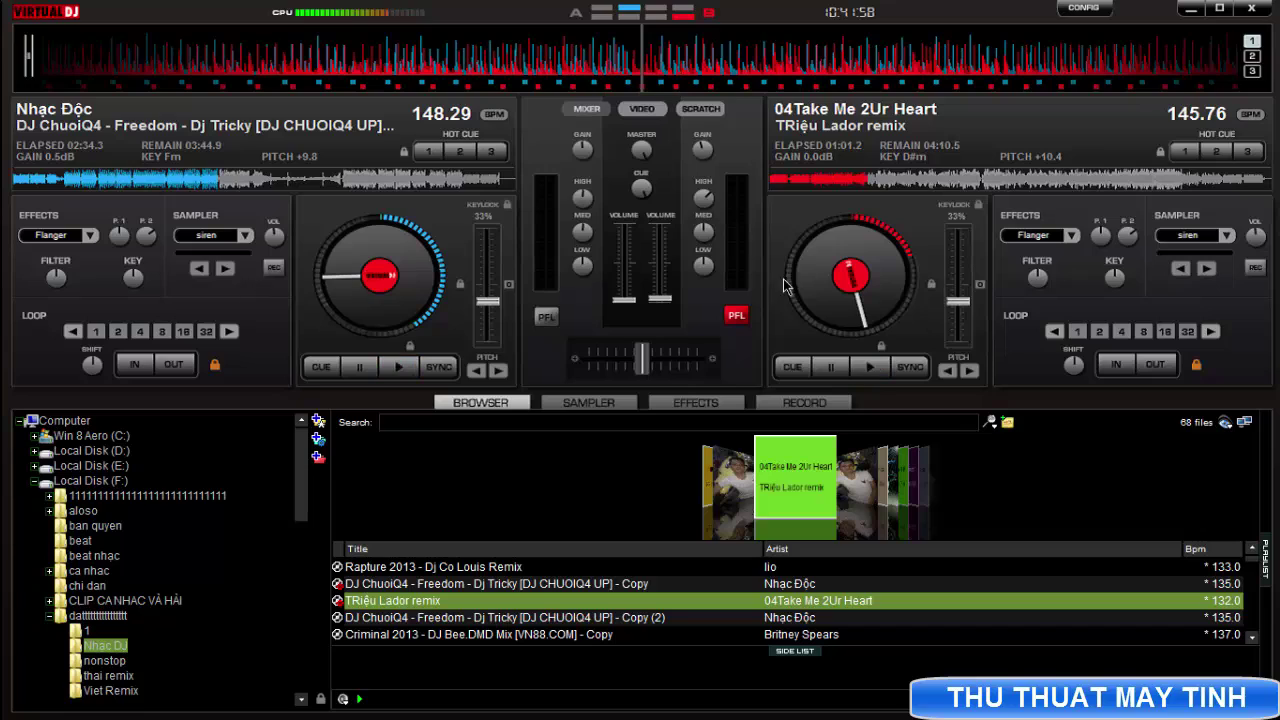
Resume the track on deck 2 and try several key shifts on it, settling on Am.
{"action": "left_click_drag", "start_coordinate": [1116, 284], "coordinate": [1106, 262]}
{"action": "left_click", "coordinate": [868, 368]}
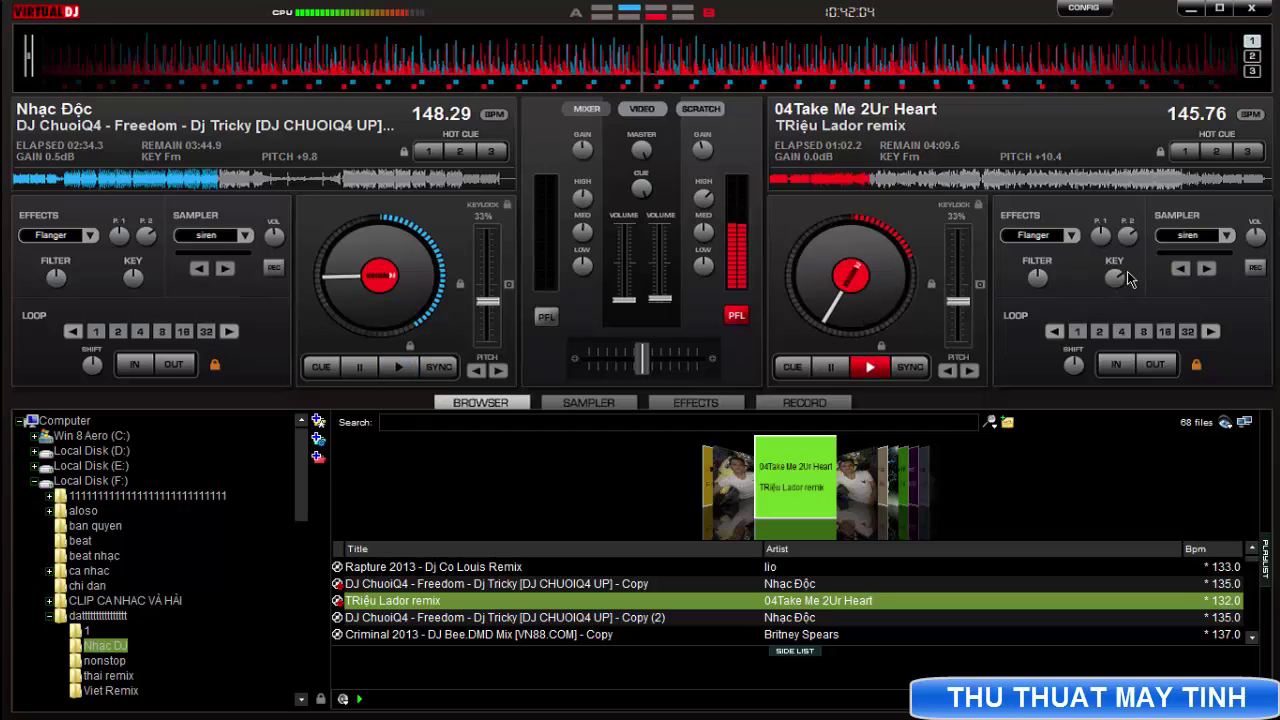
{"action": "mouse_move", "coordinate": [1114, 282]}
{"action": "left_mouse_down"}
{"action": "mouse_move", "coordinate": [1103, 290]}
{"action": "mouse_move", "coordinate": [1136, 276]}
{"action": "mouse_move", "coordinate": [1133, 265]}
{"action": "left_mouse_up"}
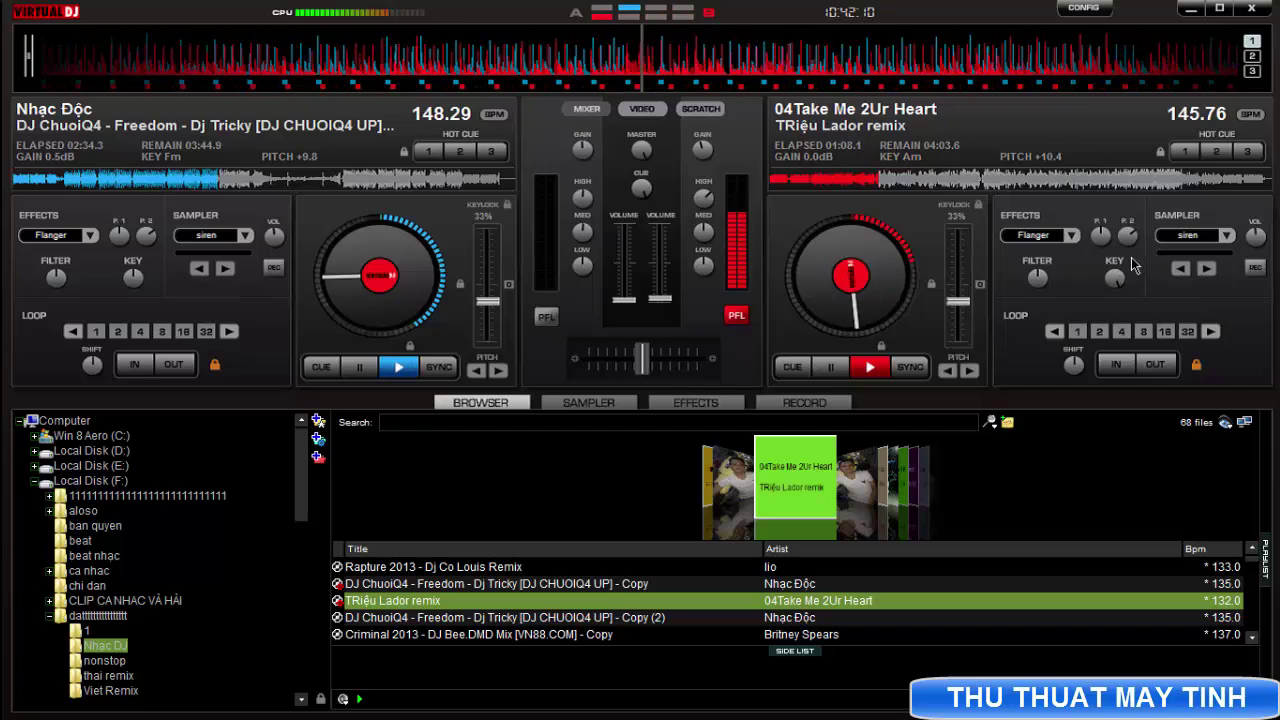
{"action": "left_click", "coordinate": [1115, 278]}
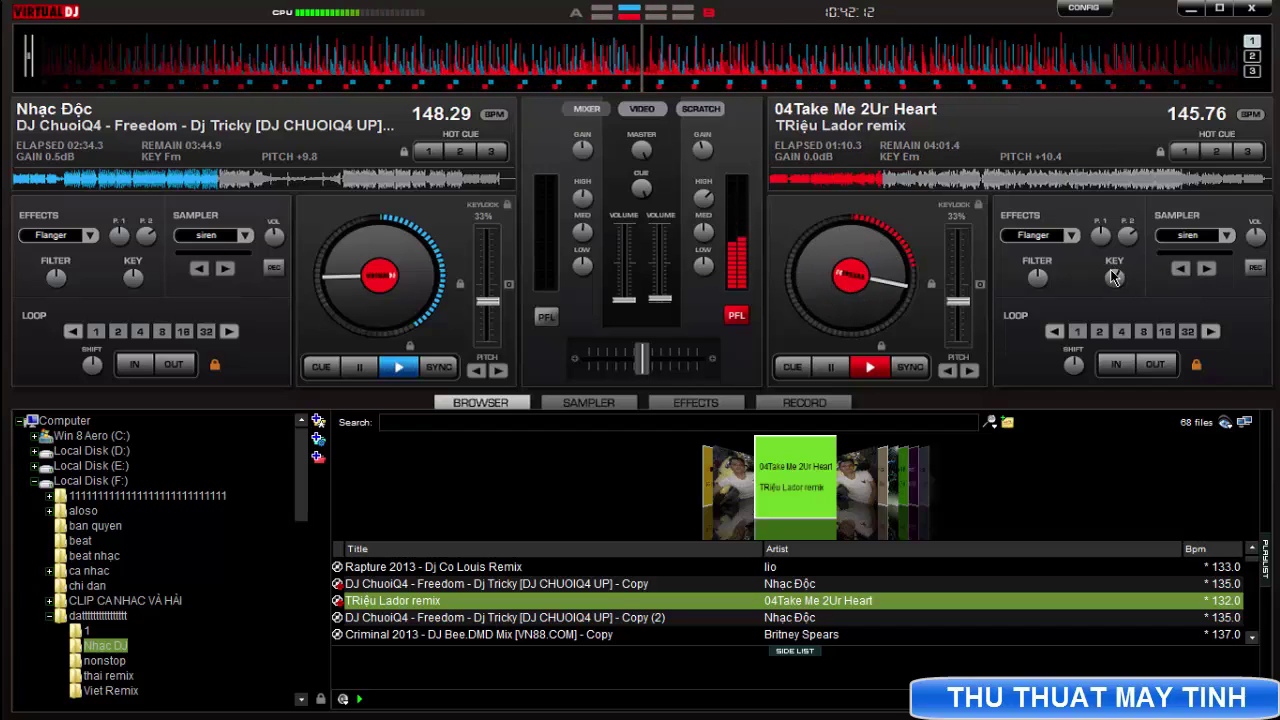
{"action": "left_click_drag", "start_coordinate": [1124, 266], "coordinate": [1134, 268]}
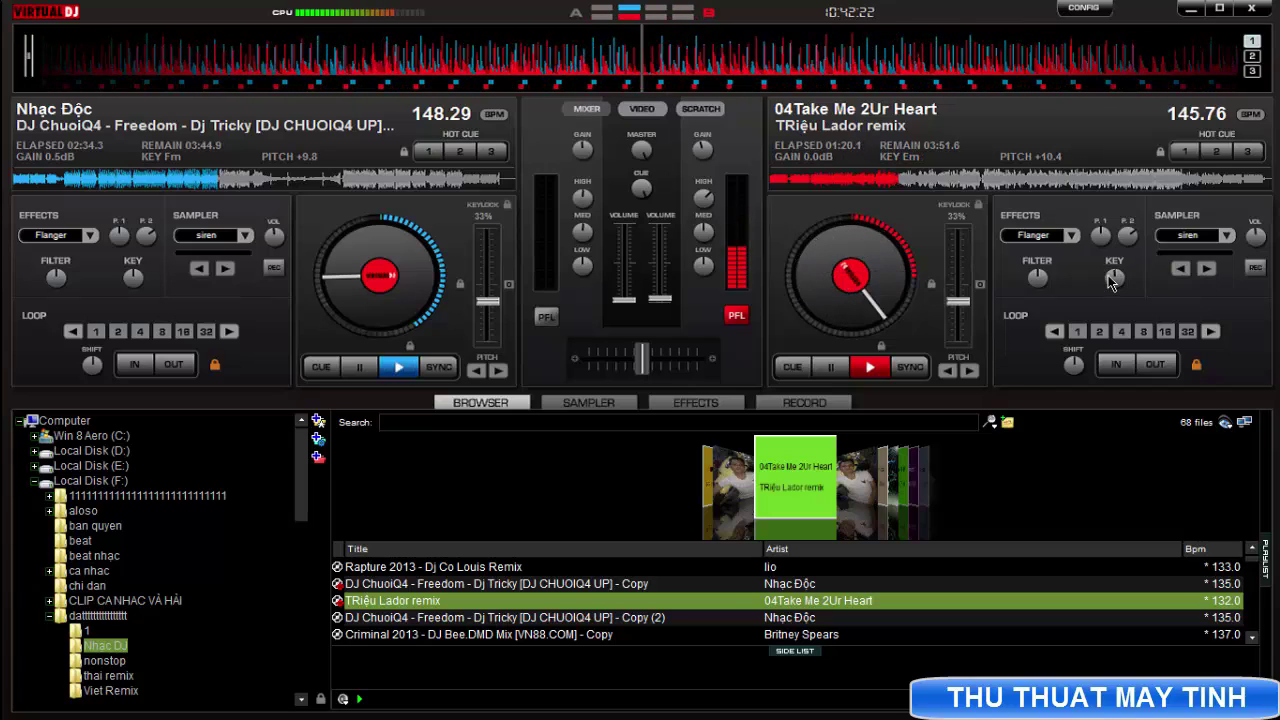
{"action": "left_click_drag", "start_coordinate": [1128, 275], "coordinate": [1138, 275]}
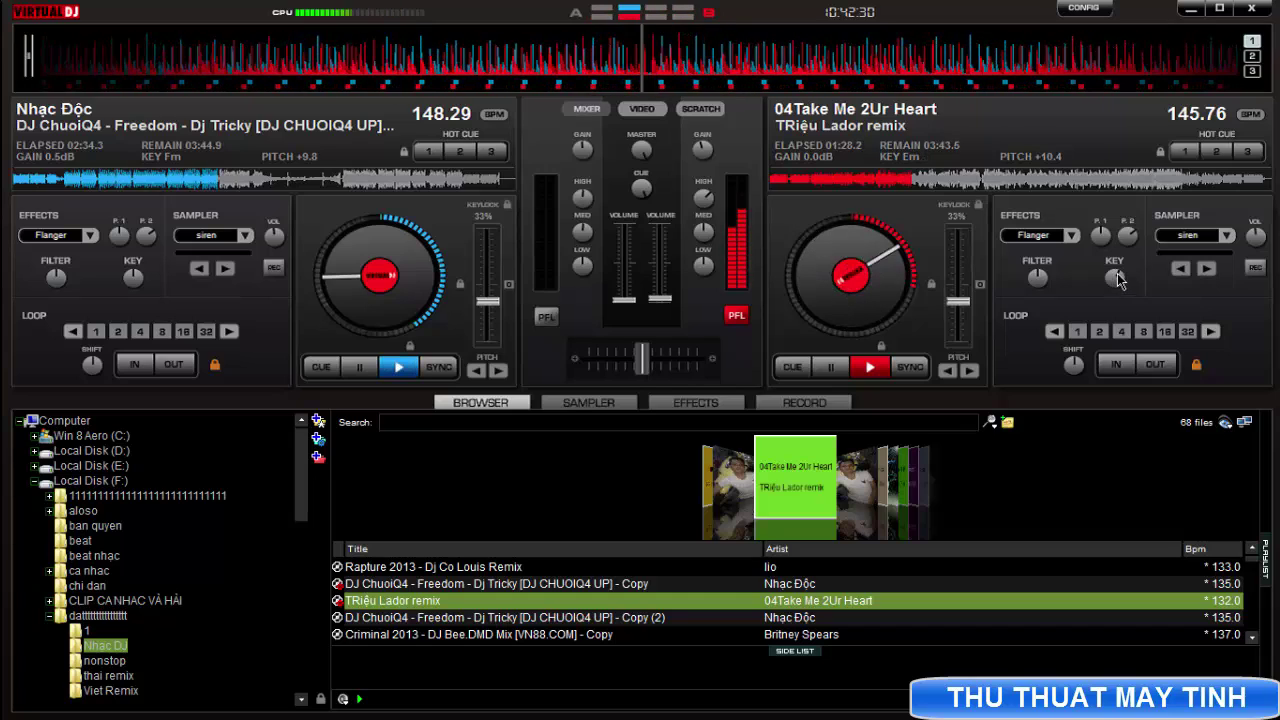
{"action": "left_click_drag", "start_coordinate": [1131, 277], "coordinate": [1144, 277]}
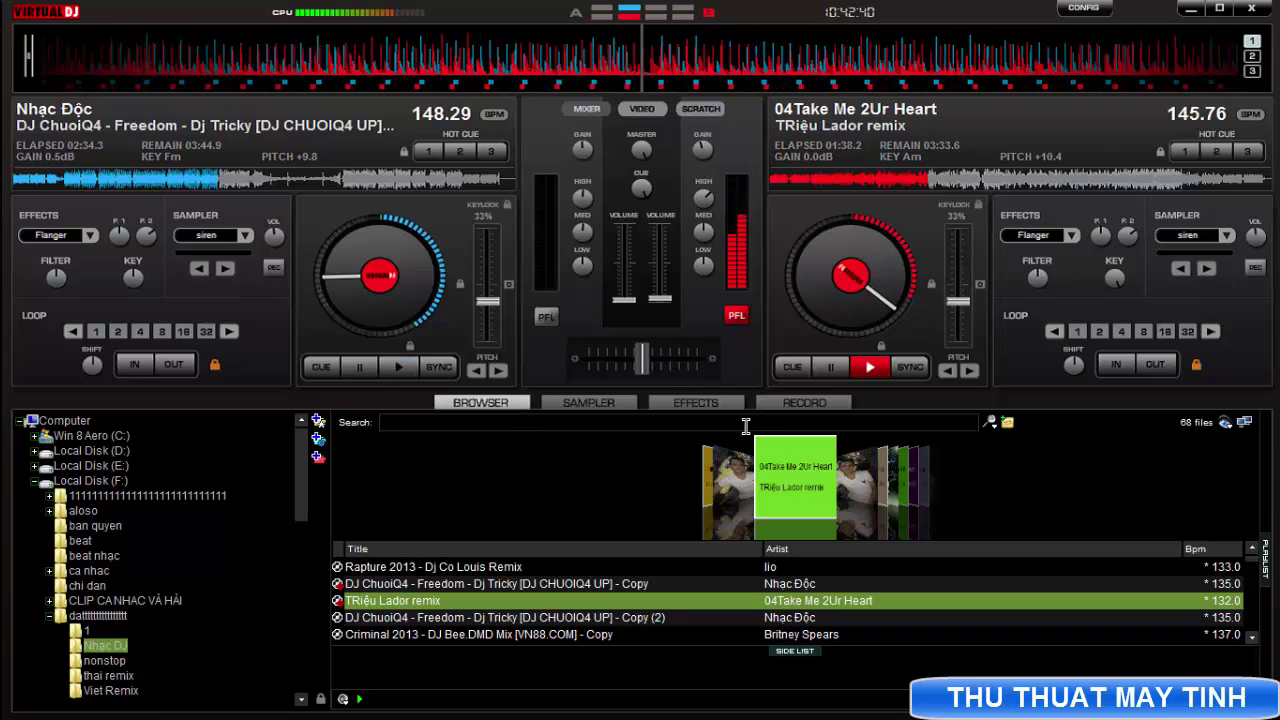
Configure audio recording to save as an MP3 file named "nhạc dj" on the Desktop.
{"action": "left_click", "coordinate": [799, 404]}
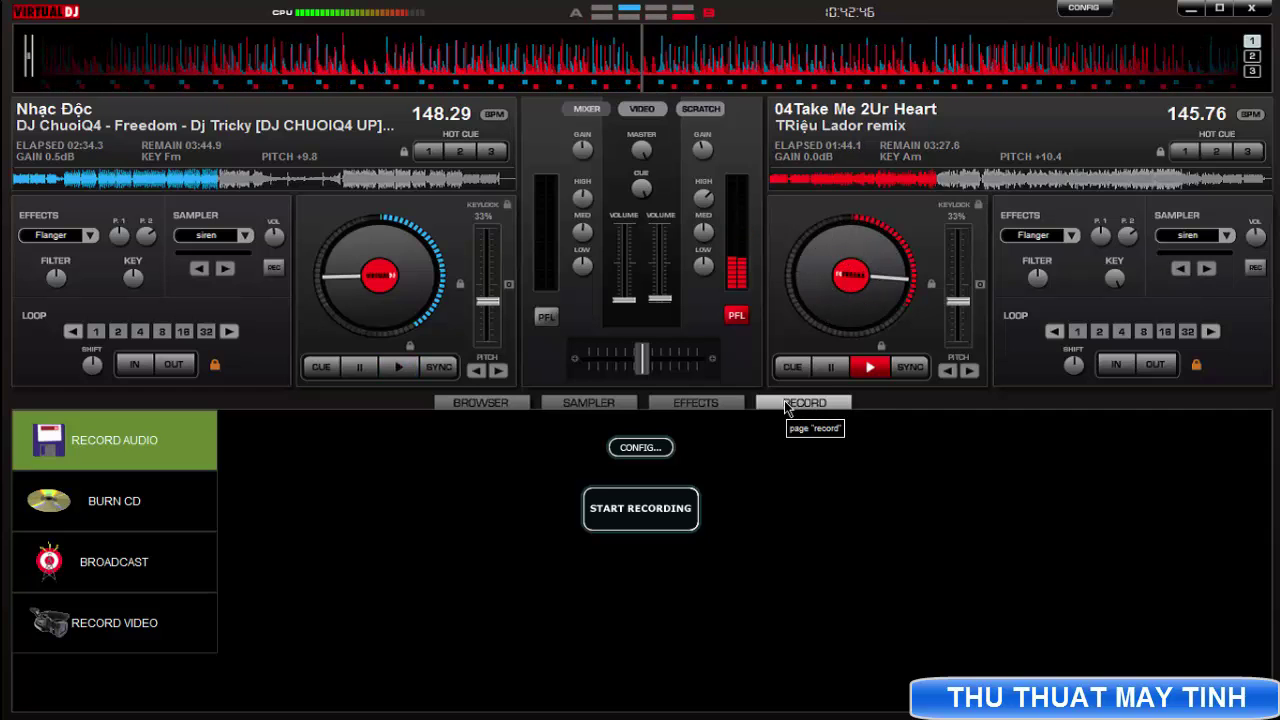
{"action": "left_click", "coordinate": [640, 448]}
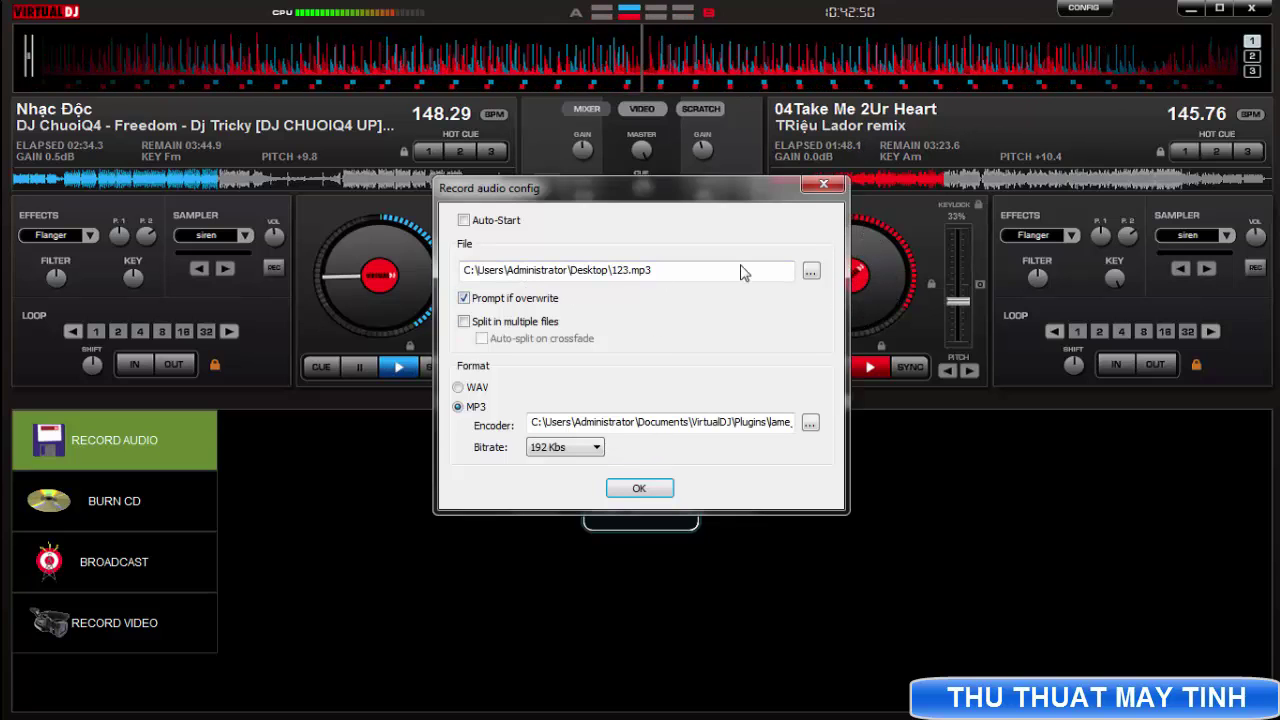
{"action": "left_click", "coordinate": [810, 273]}
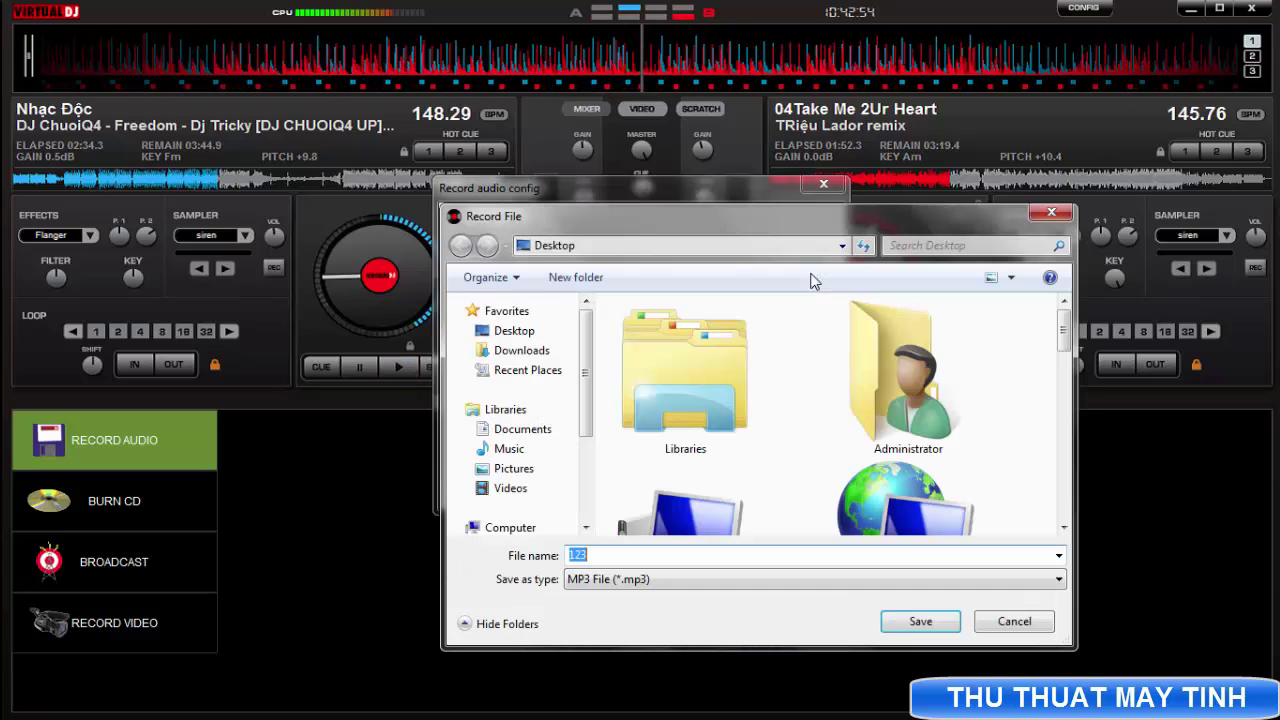
{"action": "left_click", "coordinate": [508, 331]}
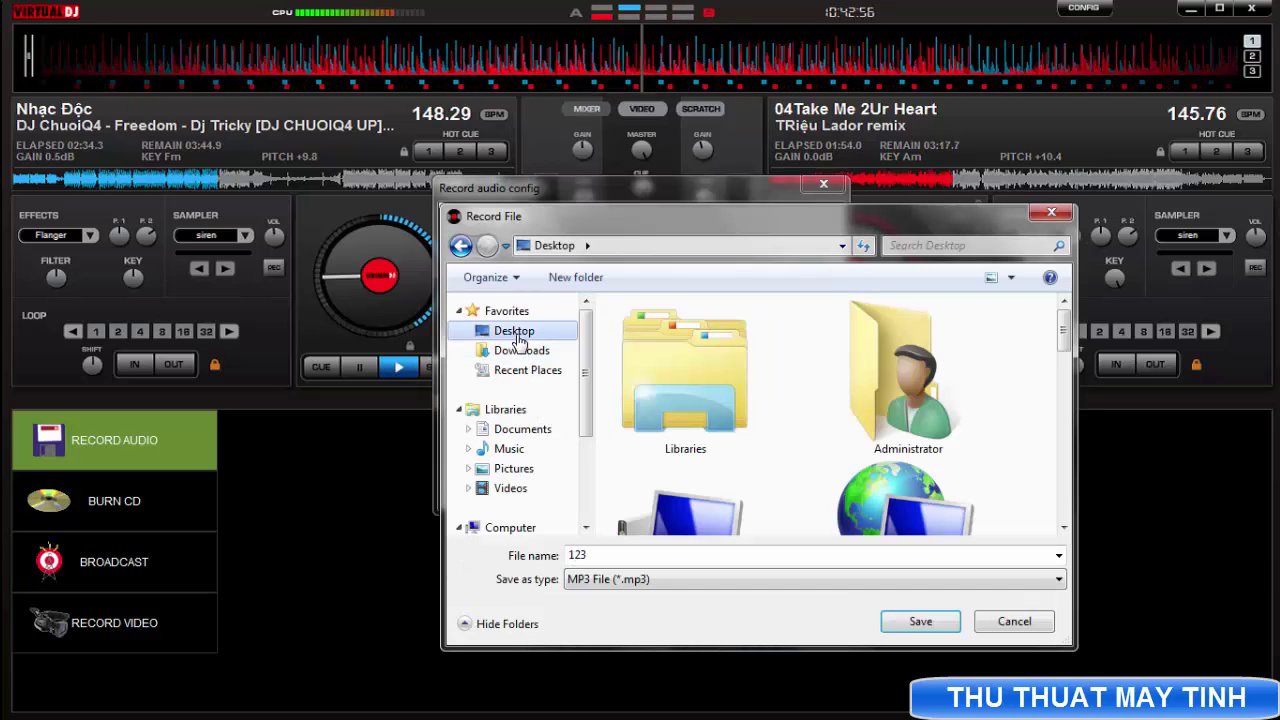
{"action": "double_click", "coordinate": [638, 556]}
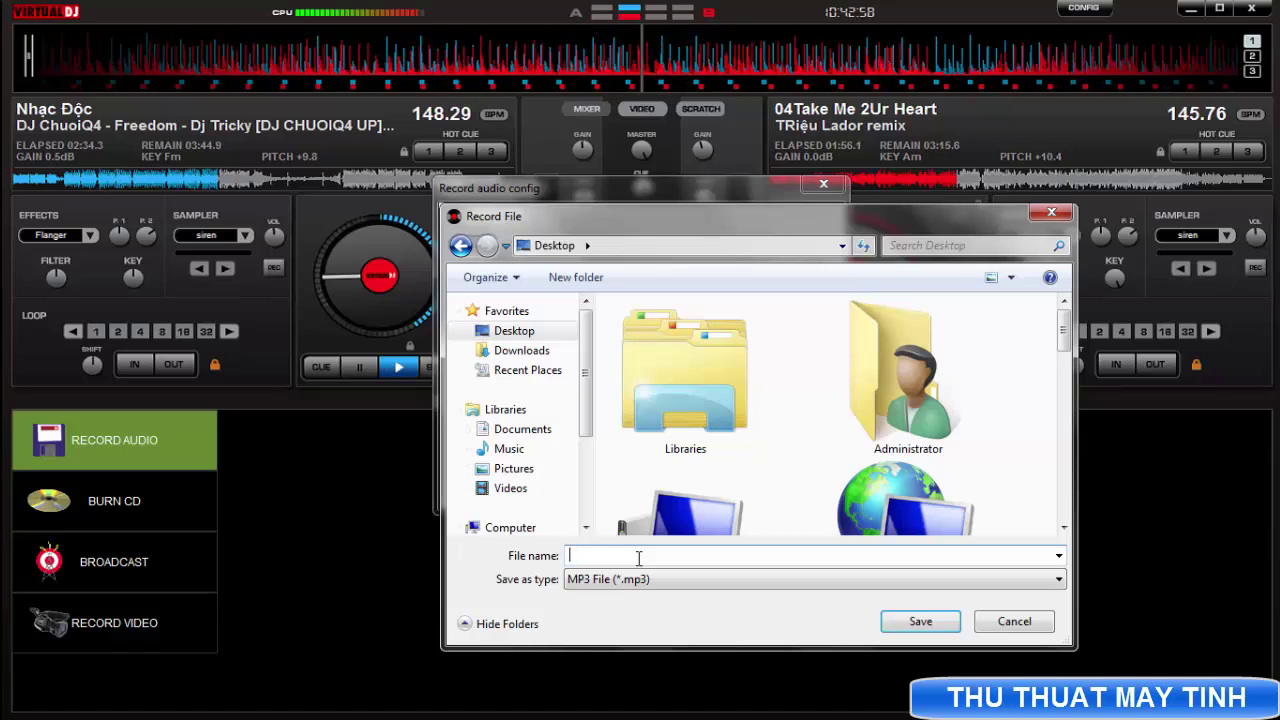
{"action": "type", "text": "nhac"}
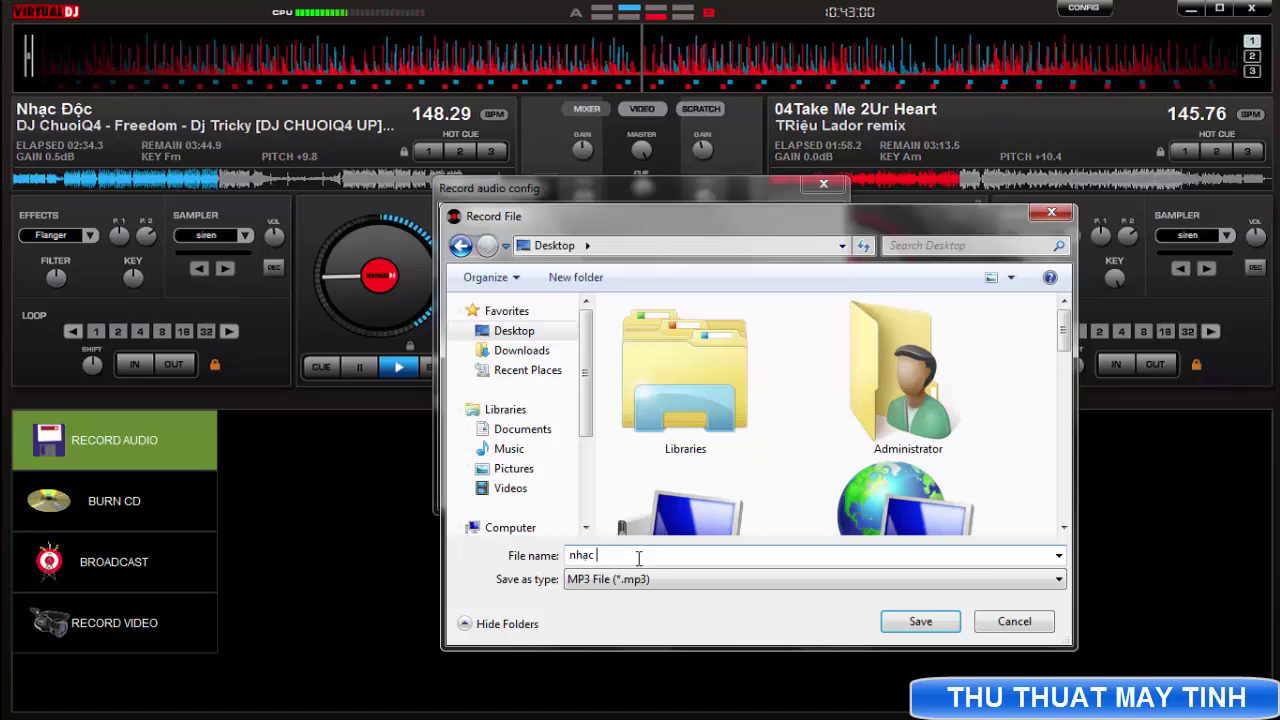
{"action": "left_click", "coordinate": [910, 624]}
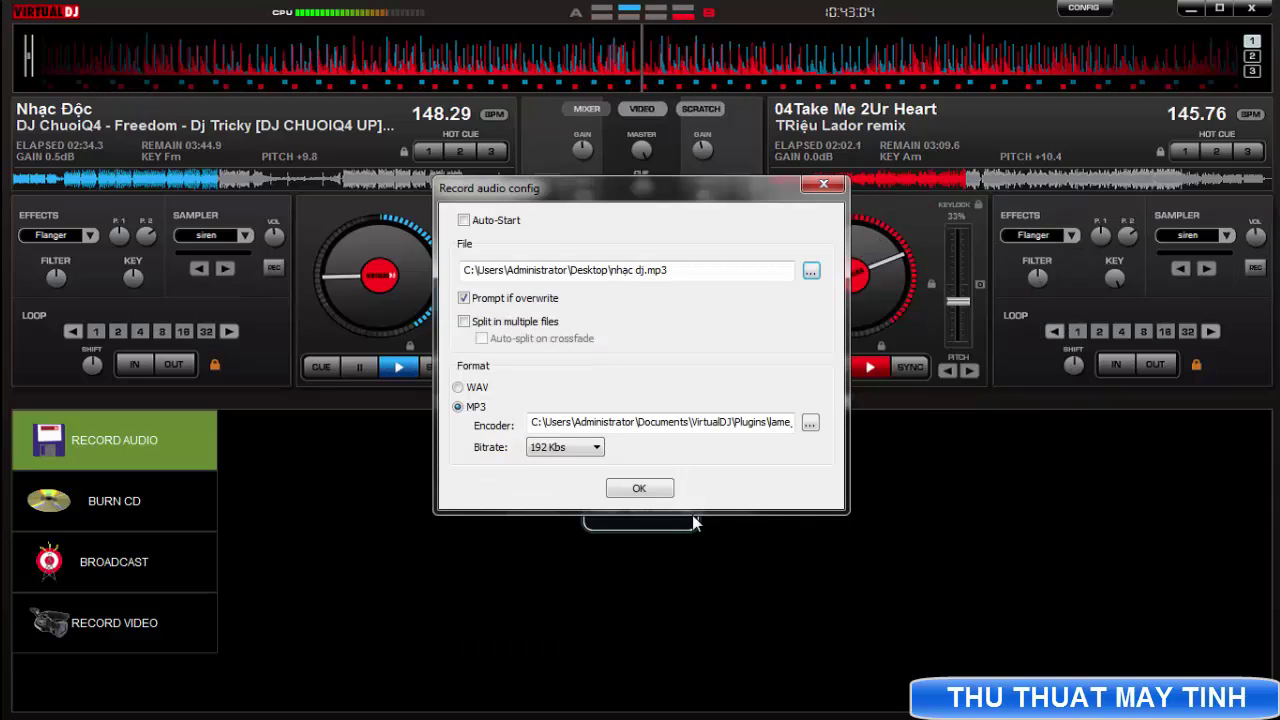
{"action": "left_click", "coordinate": [641, 489]}
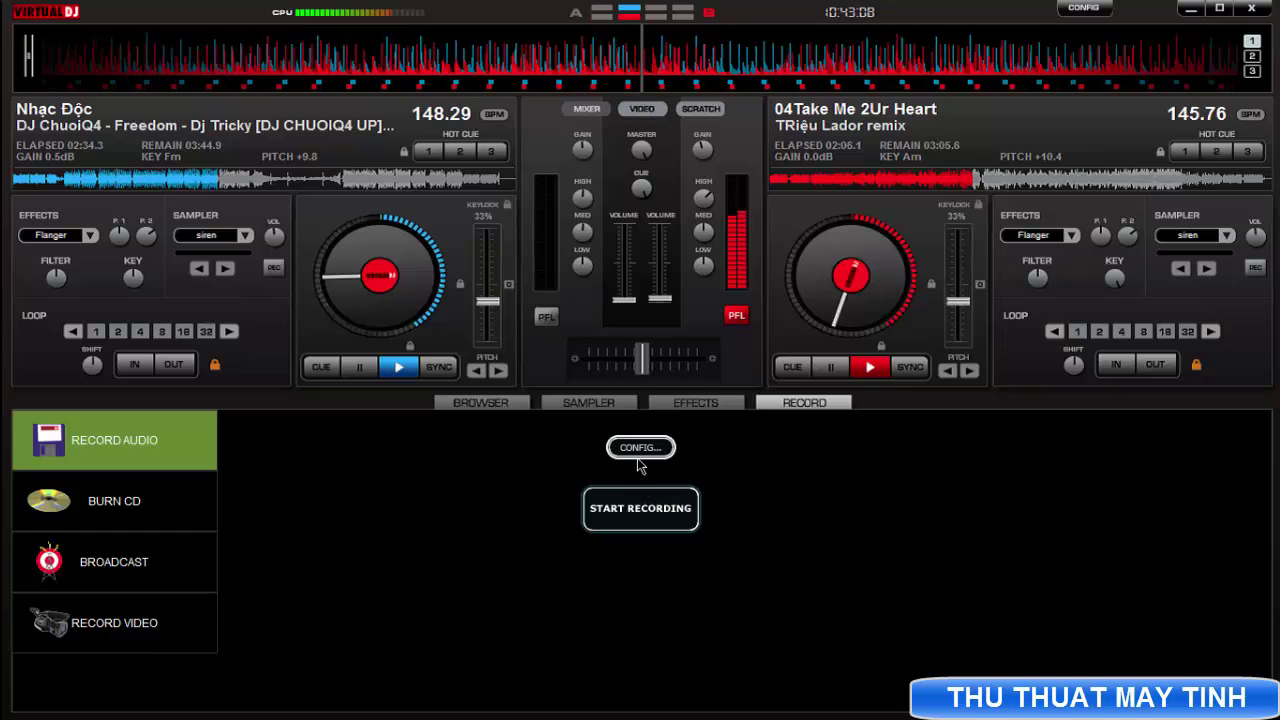
Review the audio recording settings and record about 23 seconds of the mix into the nhạc dj file.
{"action": "left_click", "coordinate": [638, 459]}
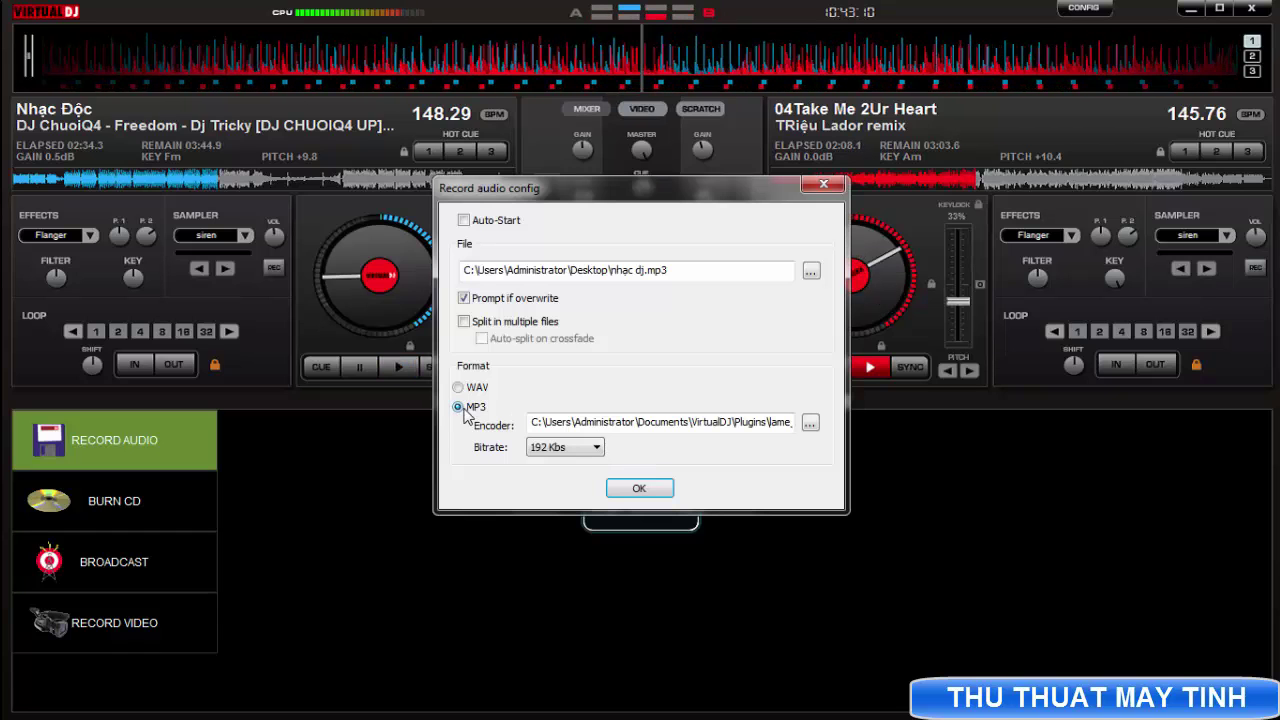
{"action": "left_click", "coordinate": [648, 492]}
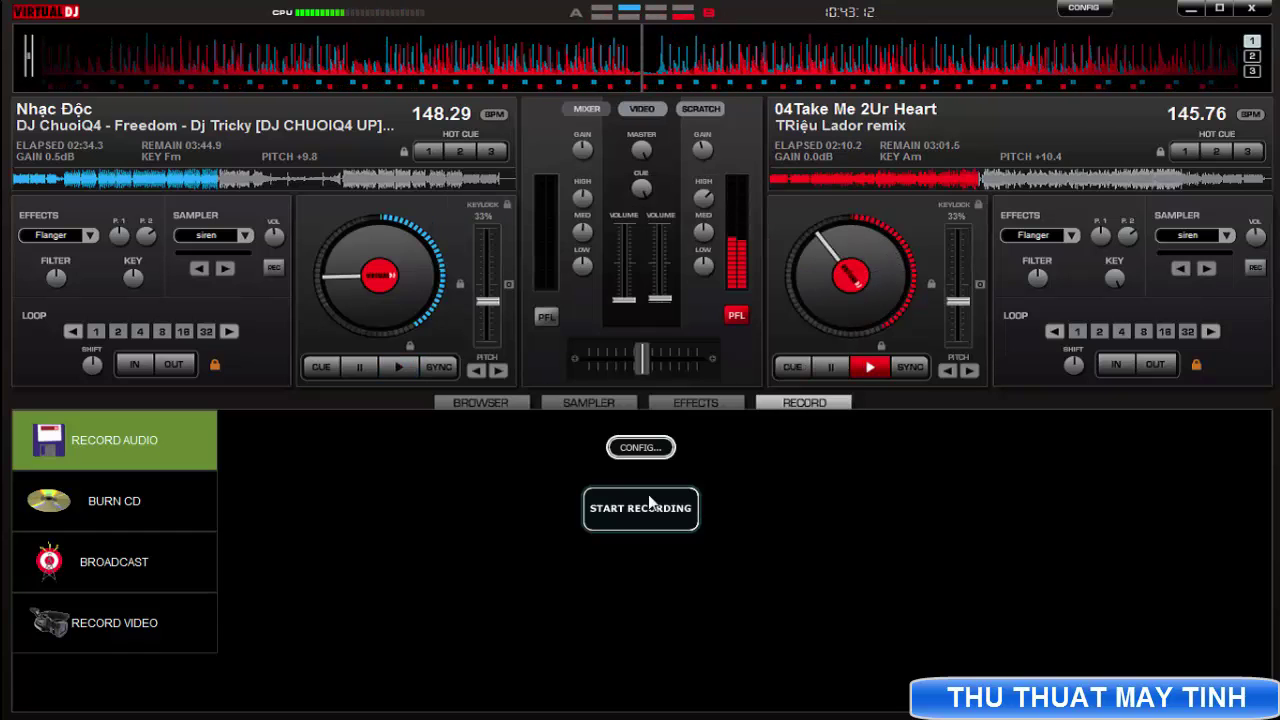
{"action": "left_click", "coordinate": [653, 523]}
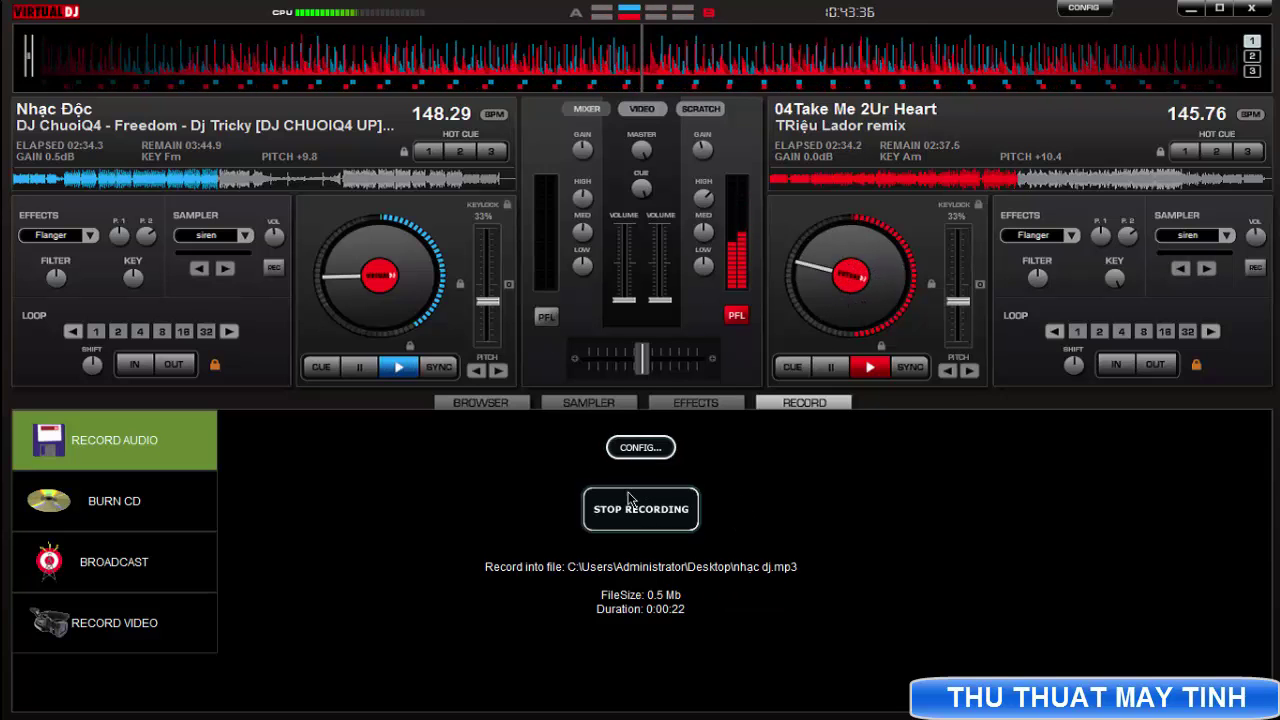
{"action": "left_click", "coordinate": [622, 510]}
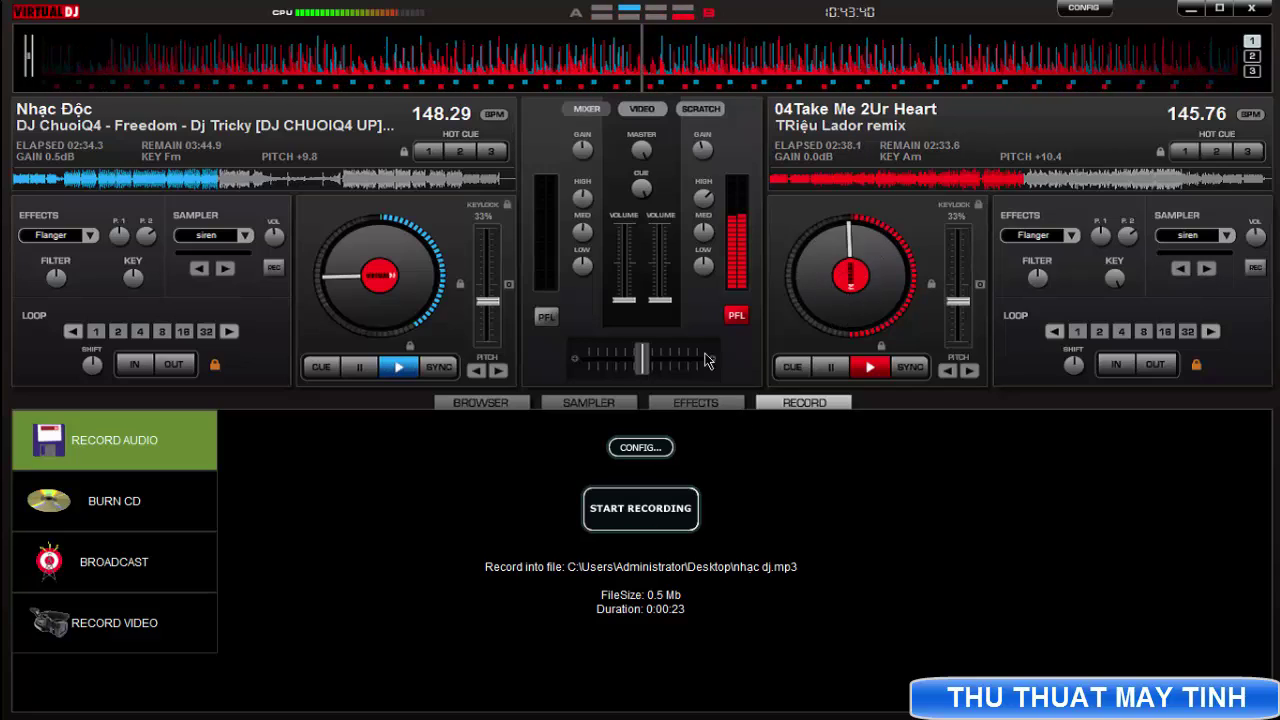
Close VirtualDJ and listen to the nhạc dj recording from the desktop at full player volume, closing the player when done.
{"action": "left_click", "coordinate": [1252, 10]}
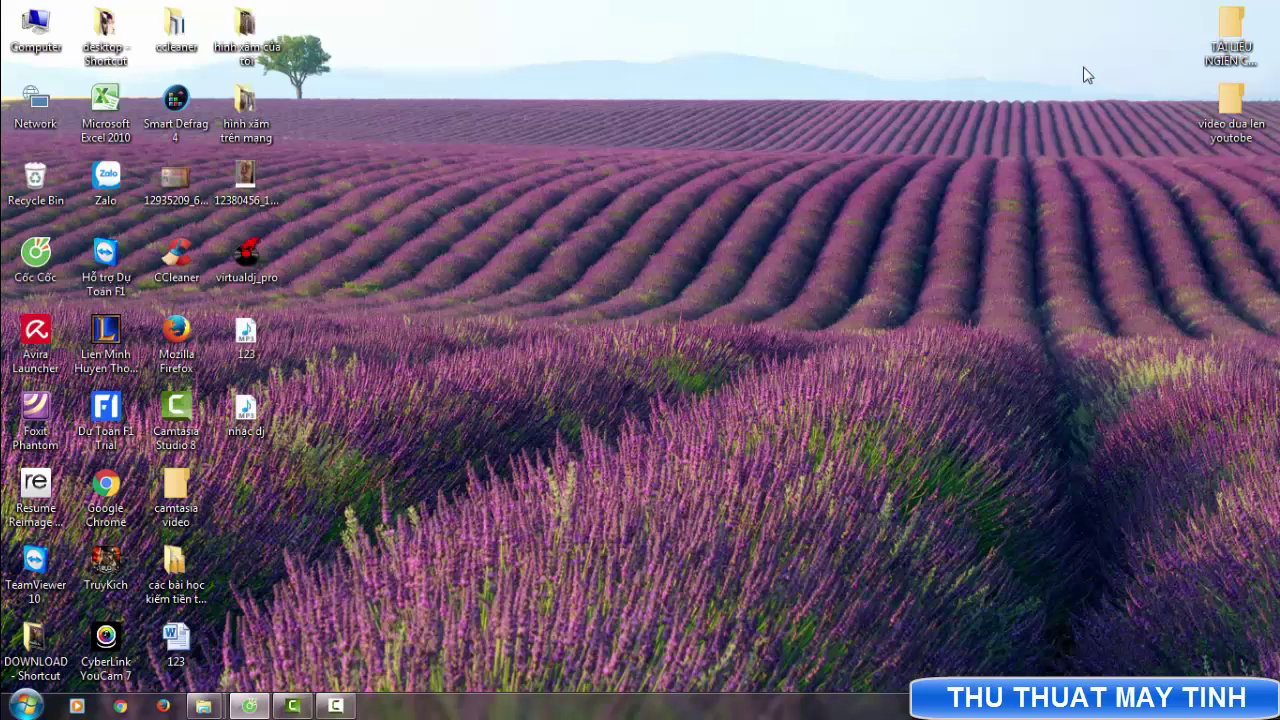
{"action": "left_click", "coordinate": [255, 428]}
{"action": "double_click", "coordinate": [255, 428]}
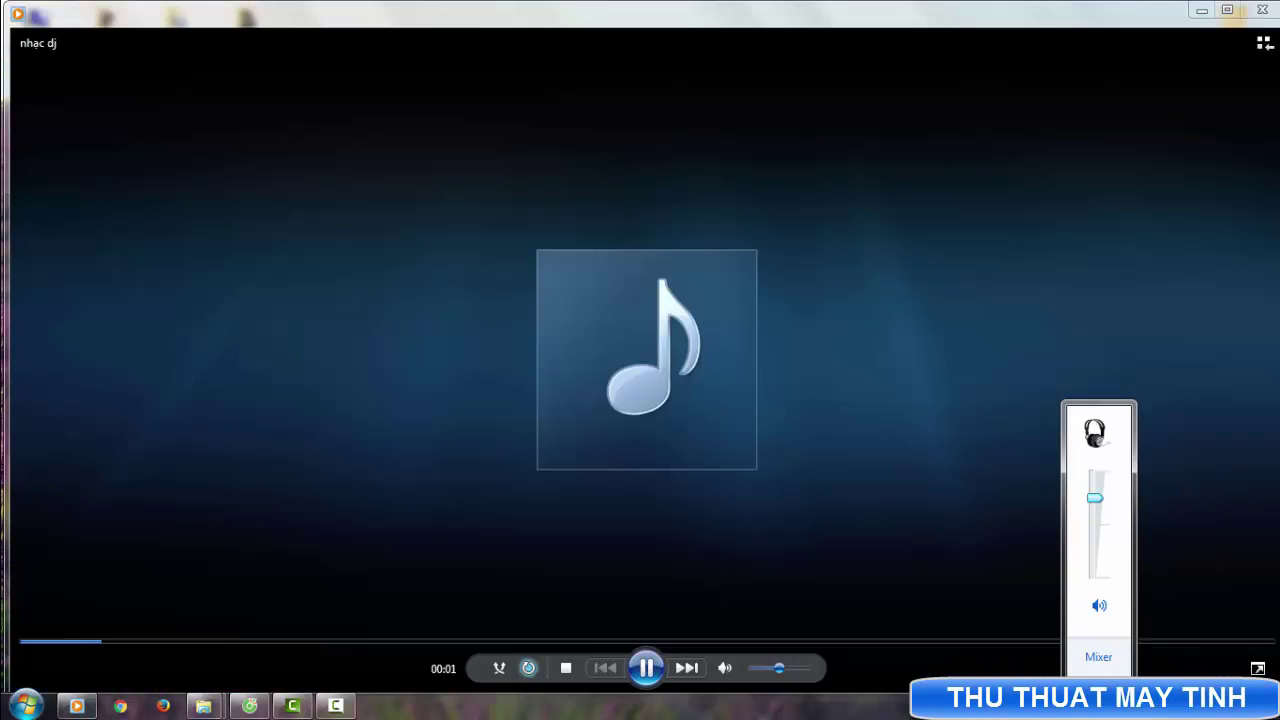
{"action": "left_click_drag", "start_coordinate": [778, 676], "coordinate": [799, 677]}
{"action": "left_click", "coordinate": [806, 676]}
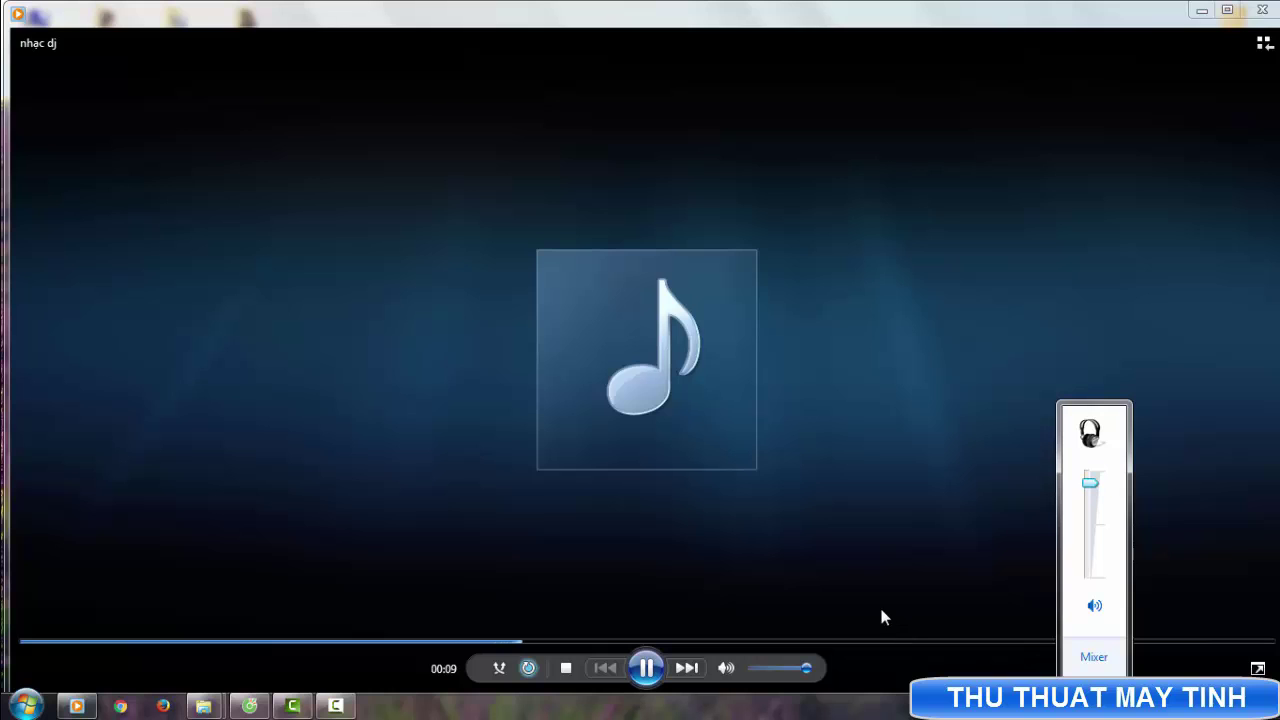
{"action": "left_click", "coordinate": [646, 667]}
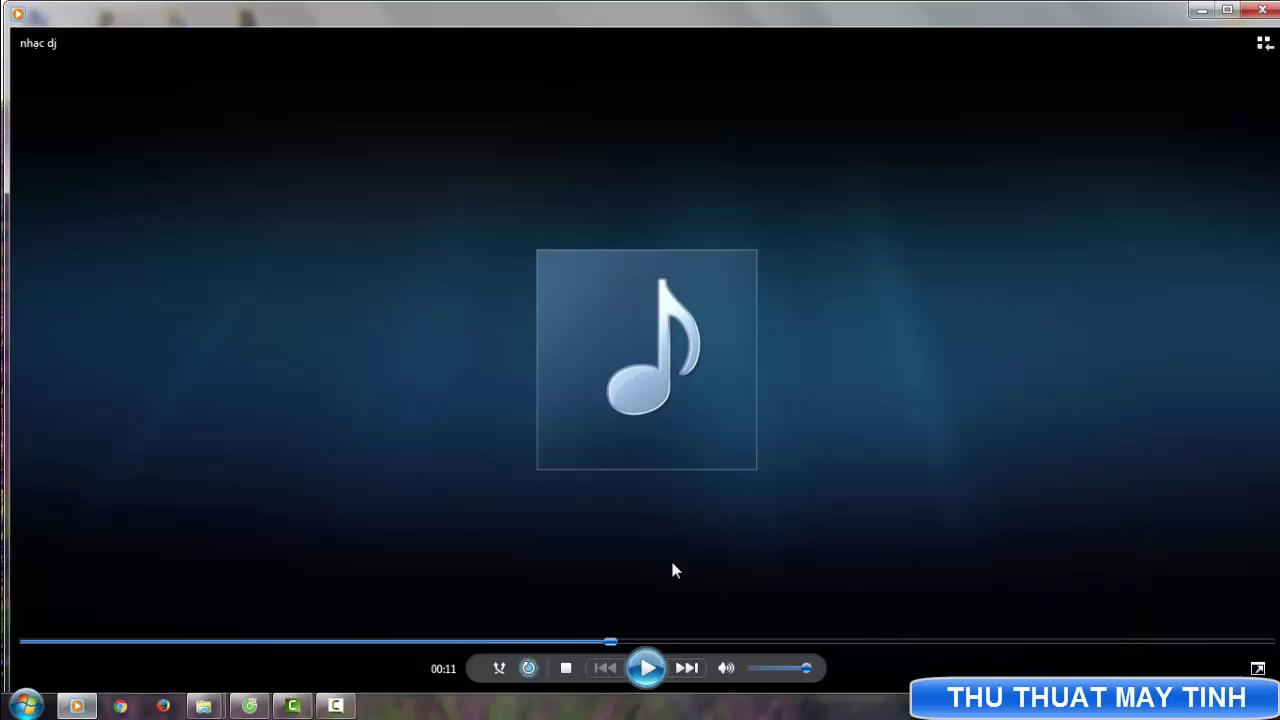
{"action": "left_click", "coordinate": [1262, 9]}
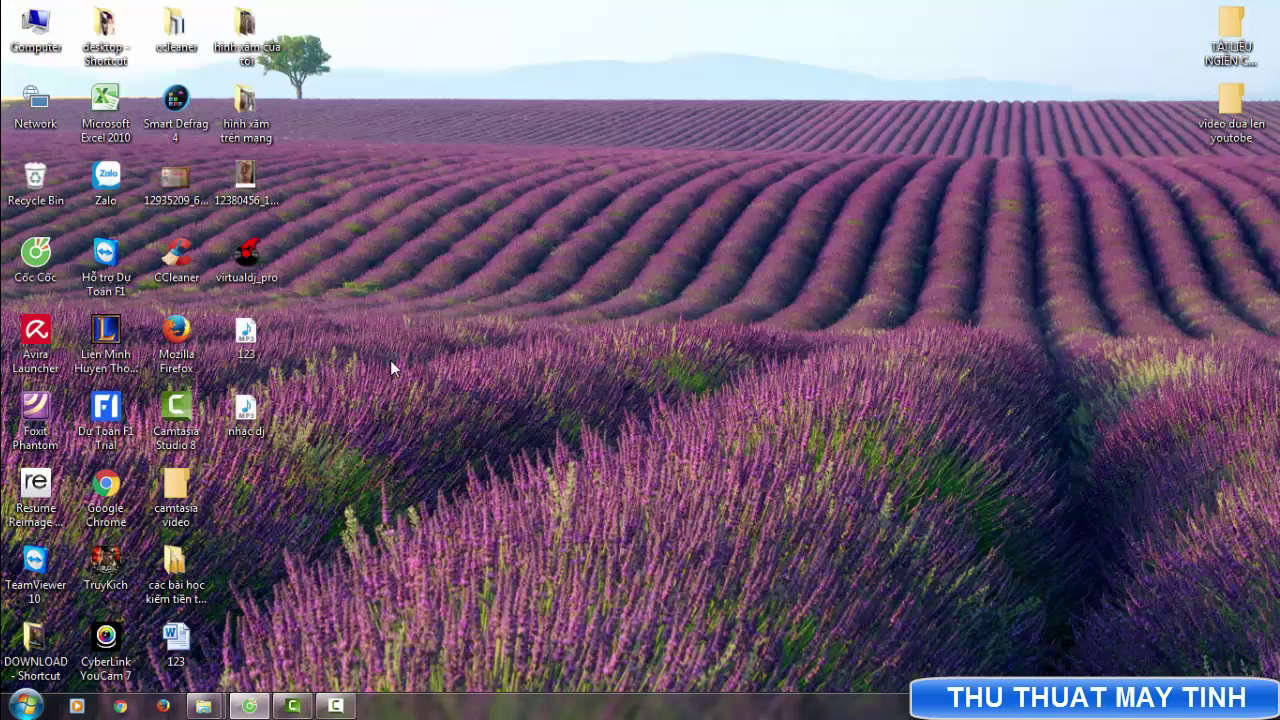
Reopen VirtualDJ from the desktop, dismiss the website identification dialog without logging in, and minimize the window.
{"action": "left_click", "coordinate": [263, 275]}
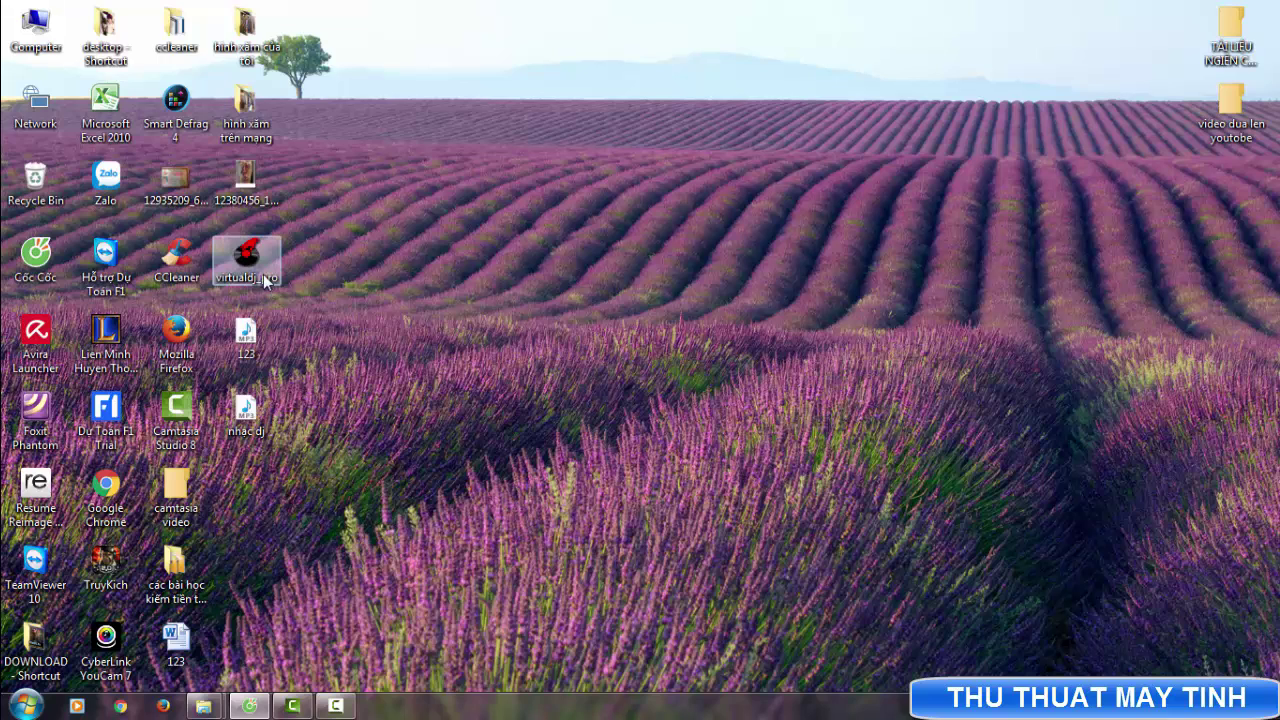
{"action": "double_click", "coordinate": [263, 274]}
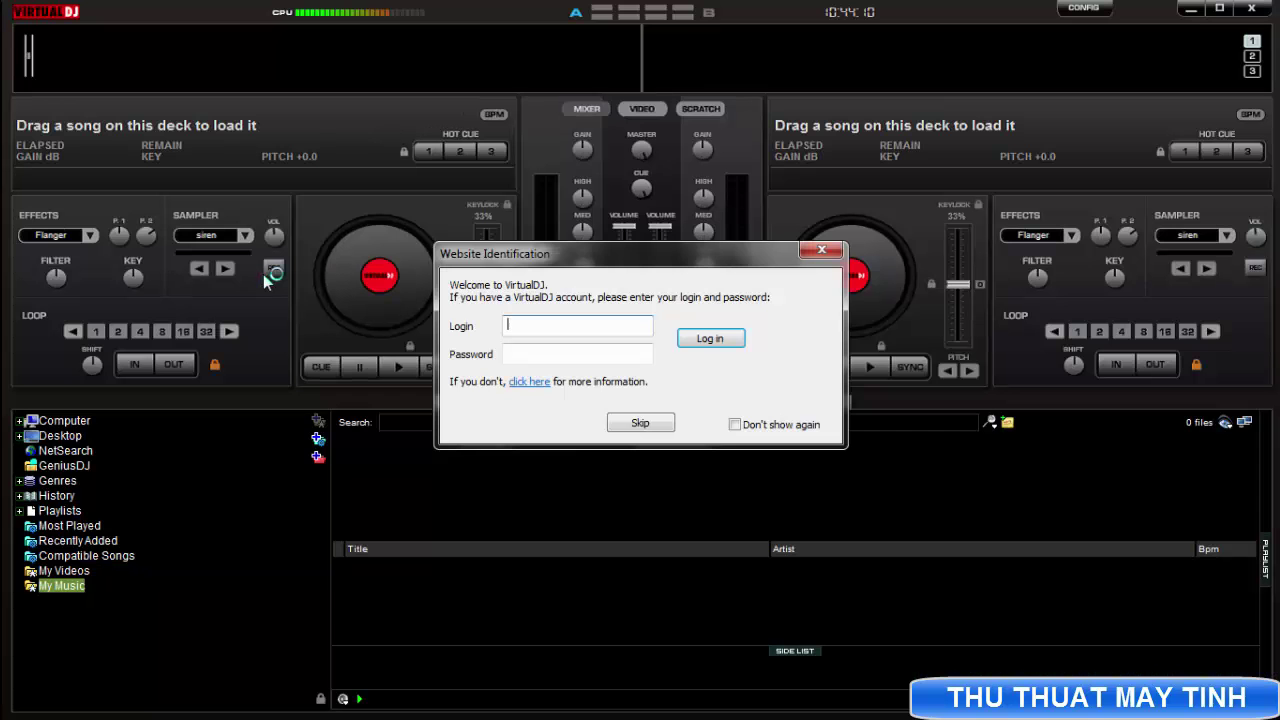
{"action": "left_click", "coordinate": [819, 250]}
{"action": "left_click", "coordinate": [795, 411]}
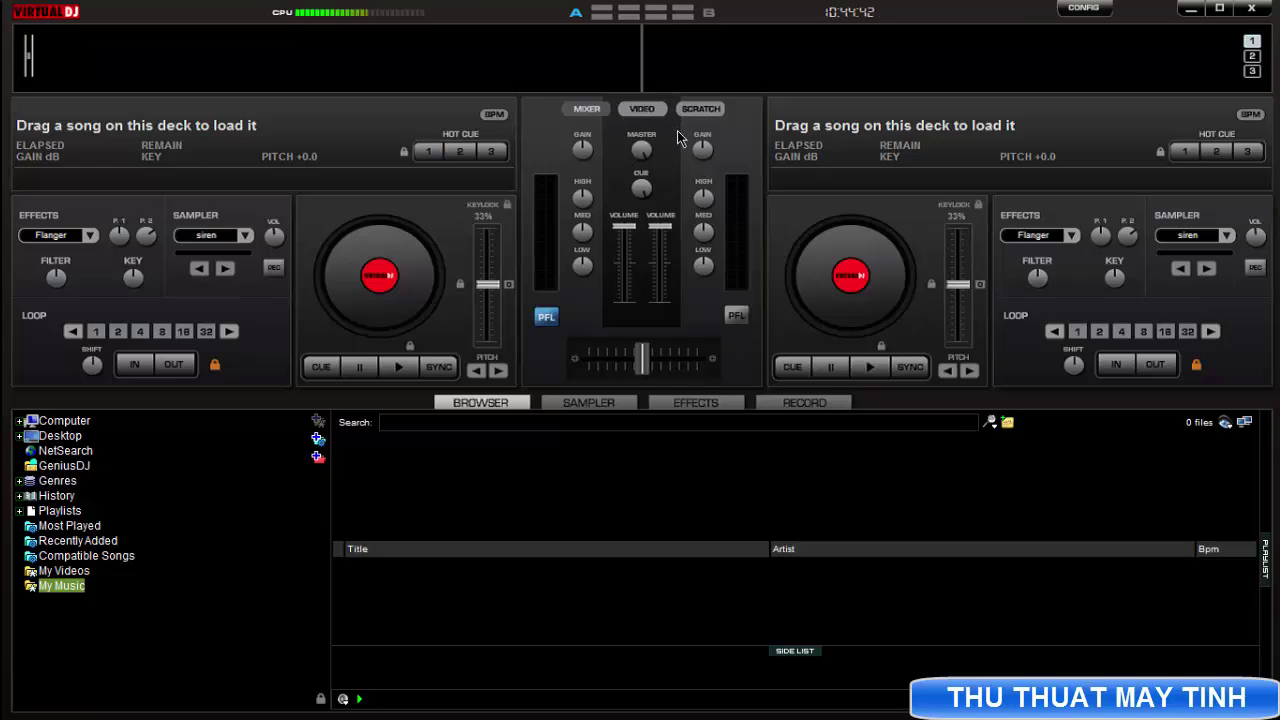
{"action": "left_click", "coordinate": [1188, 9]}
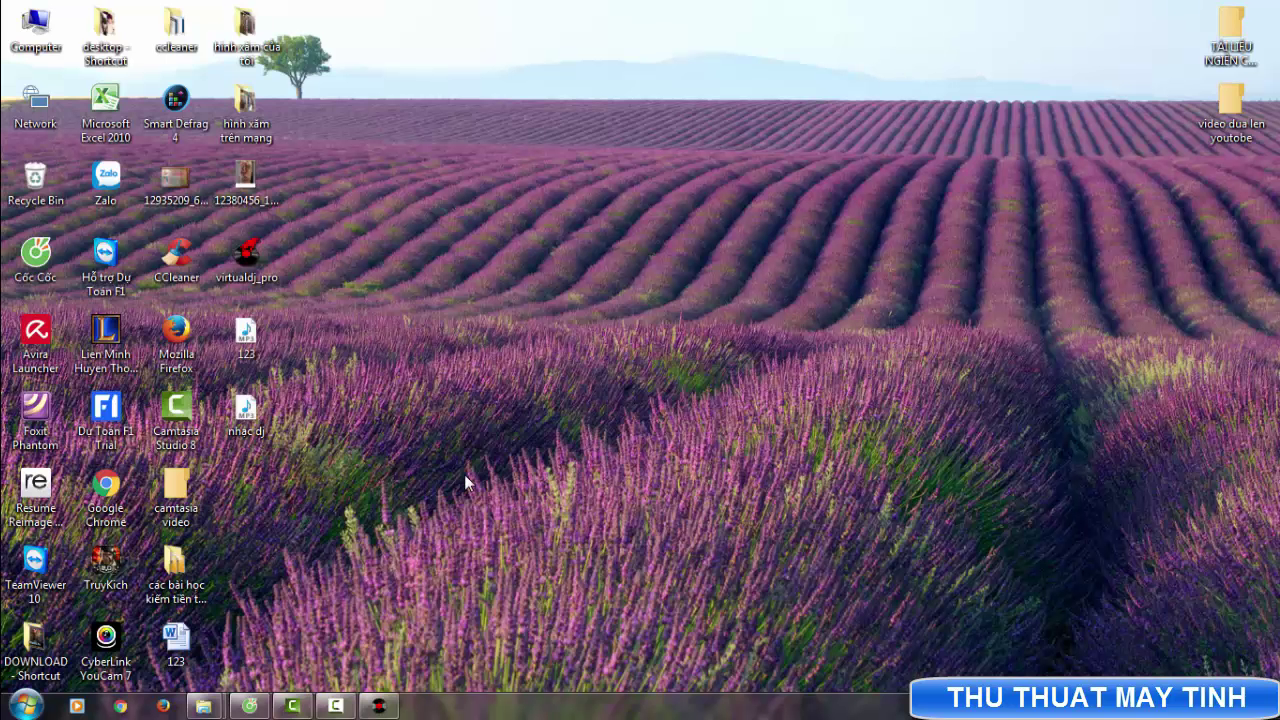
{"action": "mouse_move", "coordinate": [336, 707]}
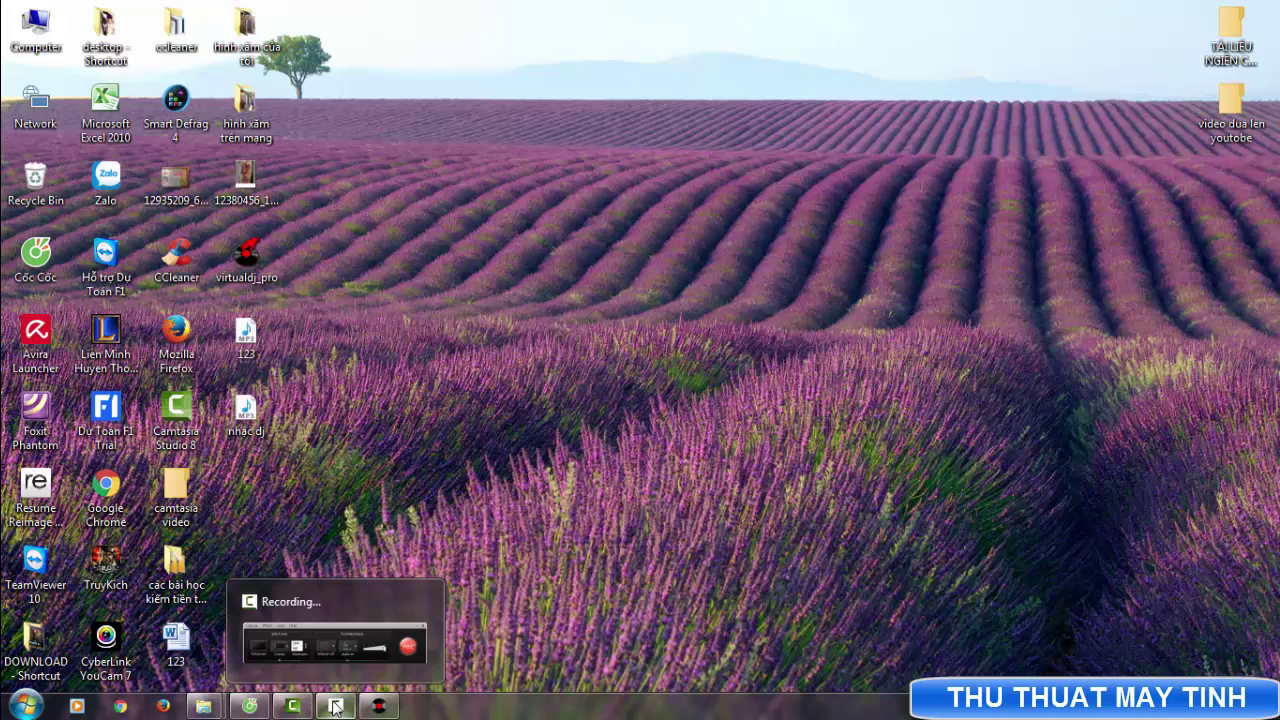